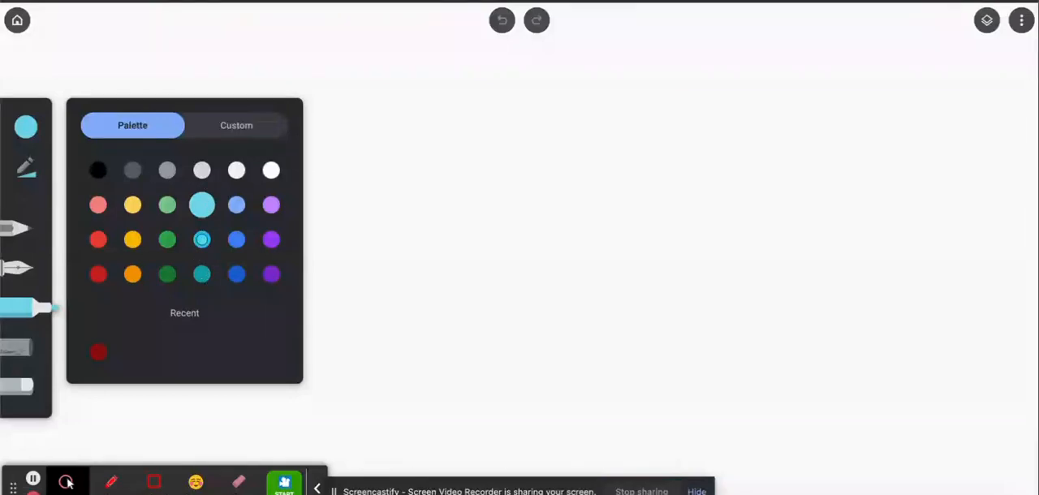
# Set the marker to the medium cyan swatch with maximum size and full opacity.
pyautogui.click(202, 240)
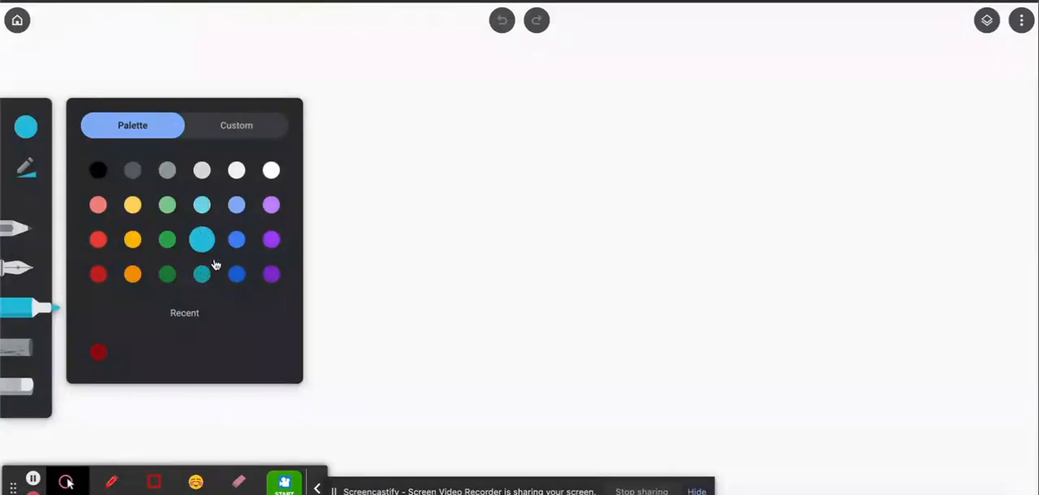
pyautogui.click(30, 166)
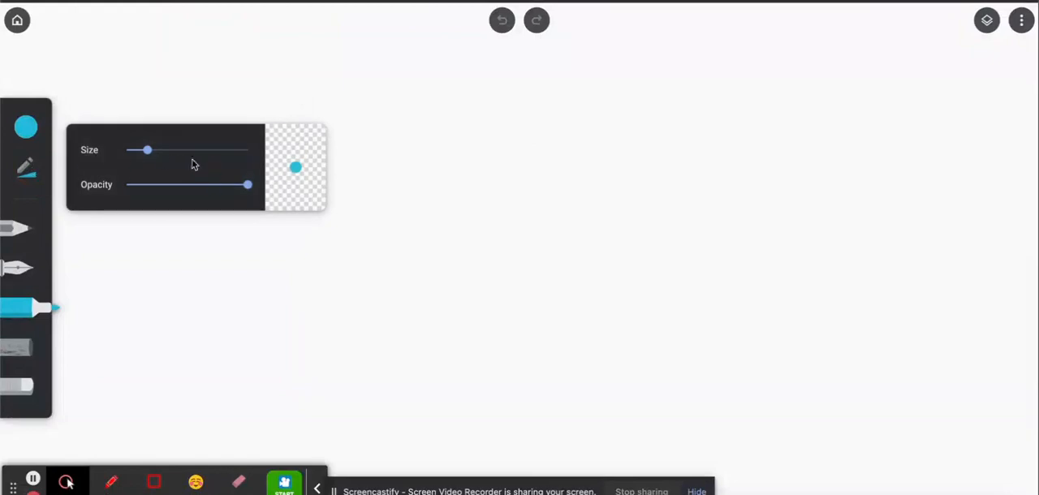
pyautogui.moveTo(147, 150); pyautogui.dragTo(250, 152)
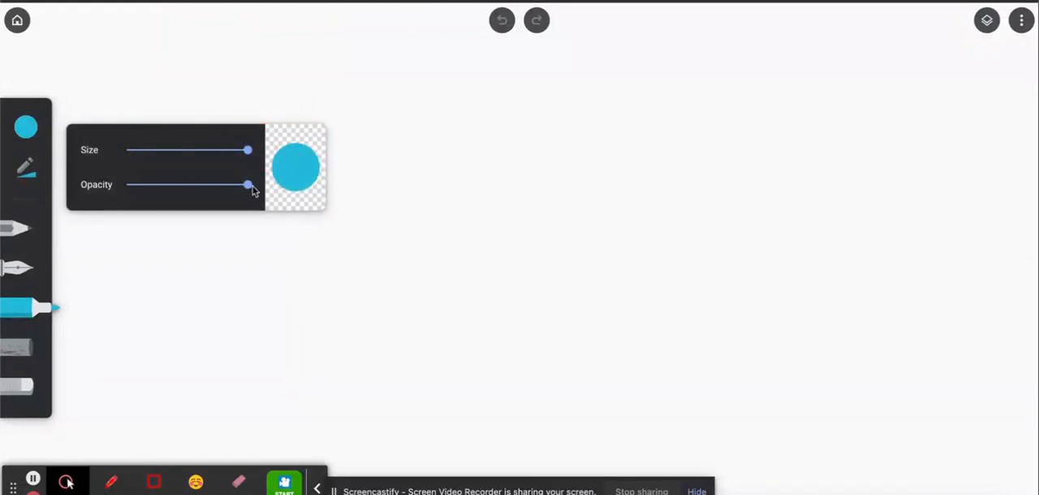
pyautogui.click(248, 186)
pyautogui.click(739, 2)
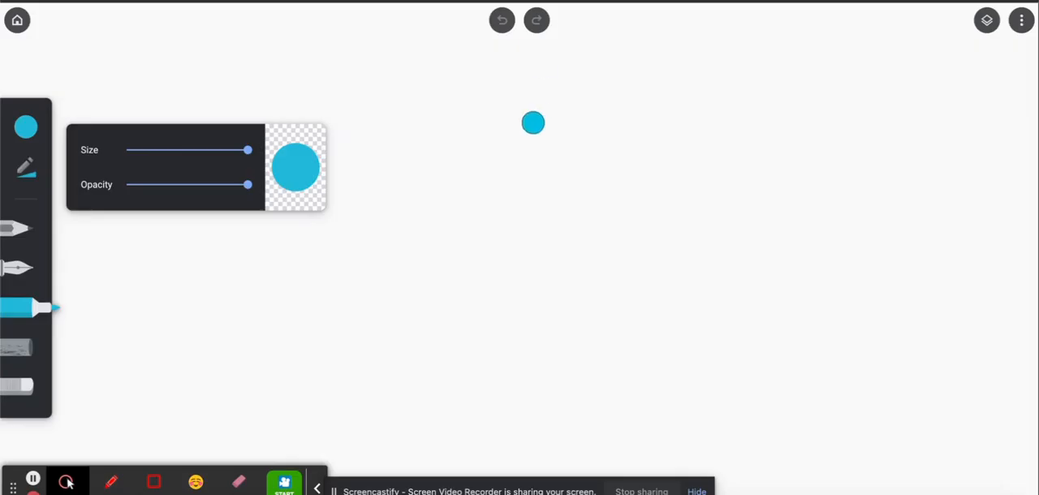
pyautogui.click(514, 173)
pyautogui.moveTo(520, 166); pyautogui.dragTo(524, 155)
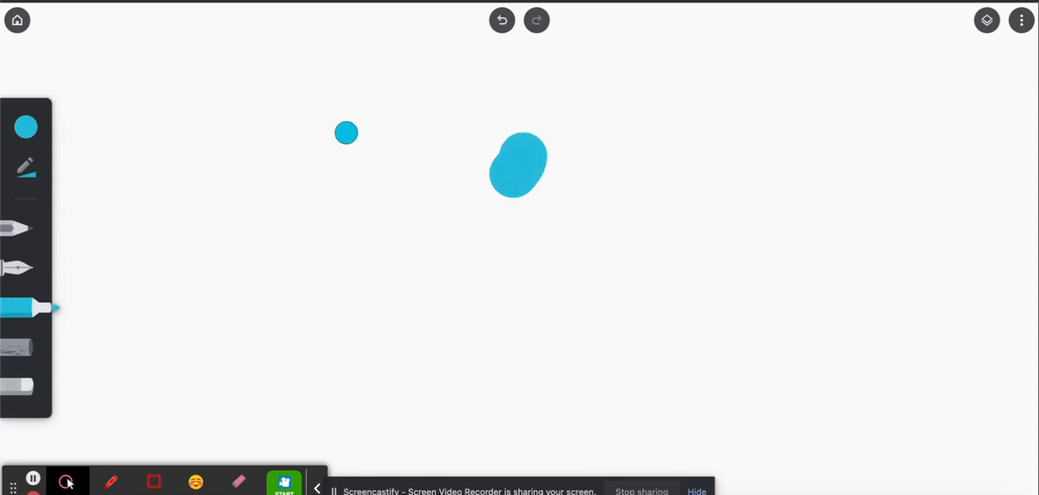
pyautogui.click(504, 21)
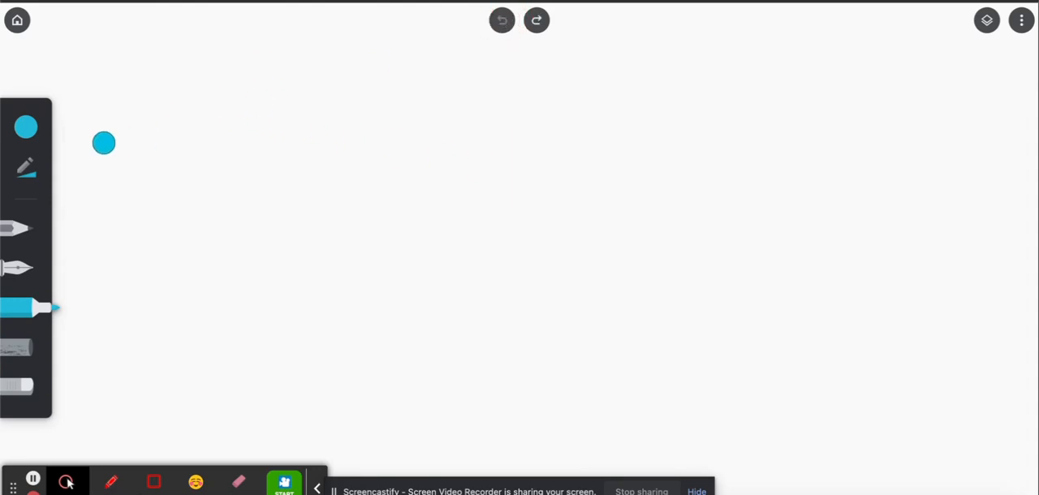
# Reduce the marker size to about half and paint a solid three-tiered cyan frosting silhouette with a pointed peak mid-canvas.
pyautogui.click(26, 170)
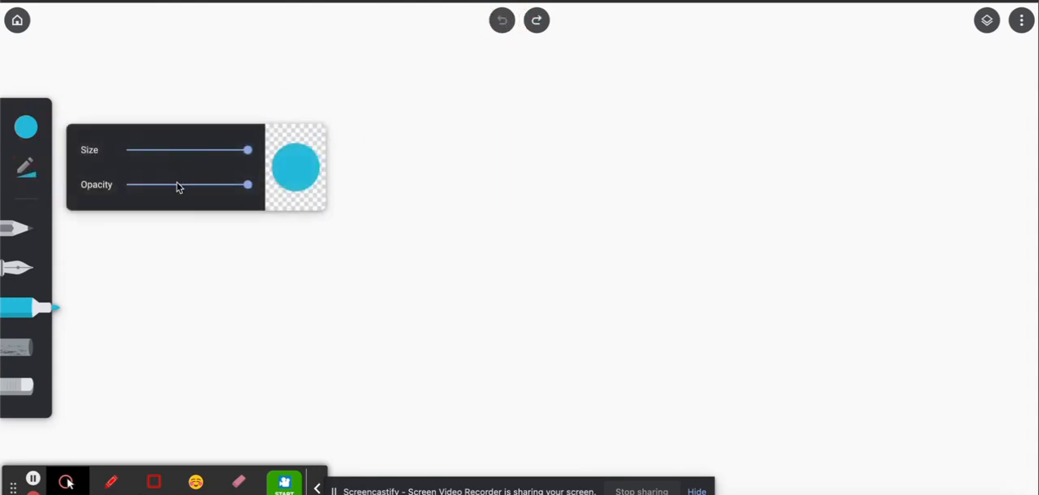
pyautogui.moveTo(178, 186); pyautogui.dragTo(311, 195)
pyautogui.moveTo(247, 150); pyautogui.dragTo(186, 157)
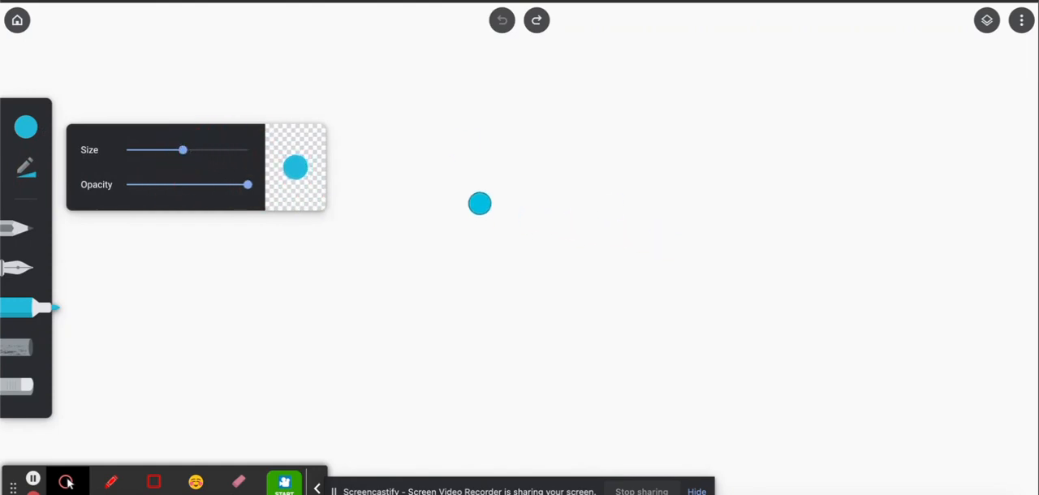
pyautogui.moveTo(482, 192)
pyautogui.mouseDown()
pyautogui.moveTo(498, 139)
pyautogui.moveTo(517, 191)
pyautogui.moveTo(490, 192)
pyautogui.moveTo(497, 174)
pyautogui.moveTo(482, 199)
pyautogui.moveTo(448, 215)
pyautogui.moveTo(451, 228)
pyautogui.moveTo(520, 235)
pyautogui.moveTo(544, 221)
pyautogui.moveTo(514, 199)
pyautogui.moveTo(479, 202)
pyautogui.moveTo(470, 217)
pyautogui.moveTo(528, 211)
pyautogui.moveTo(508, 208)
pyautogui.moveTo(466, 245)
pyautogui.moveTo(424, 254)
pyautogui.moveTo(422, 272)
pyautogui.moveTo(478, 285)
pyautogui.moveTo(555, 264)
pyautogui.moveTo(546, 241)
pyautogui.moveTo(505, 239)
pyautogui.moveTo(451, 265)
pyautogui.moveTo(532, 260)
pyautogui.moveTo(468, 250)
pyautogui.moveTo(431, 265)
pyautogui.moveTo(548, 241)
pyautogui.moveTo(563, 245)
pyautogui.moveTo(573, 270)
pyautogui.moveTo(547, 289)
pyautogui.moveTo(451, 282)
pyautogui.mouseUp()
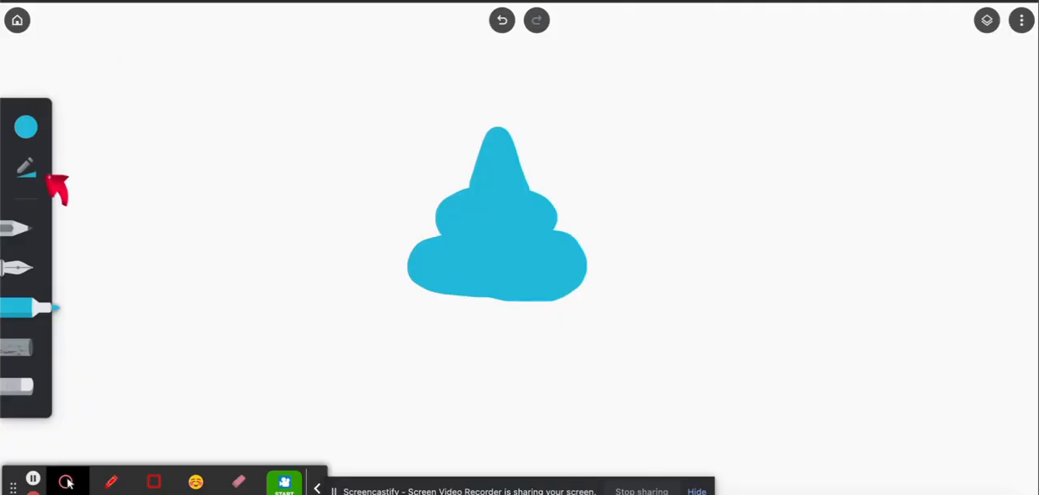
# Set the marker size to 15 and change its colour to light cyan.
pyautogui.click(39, 175)
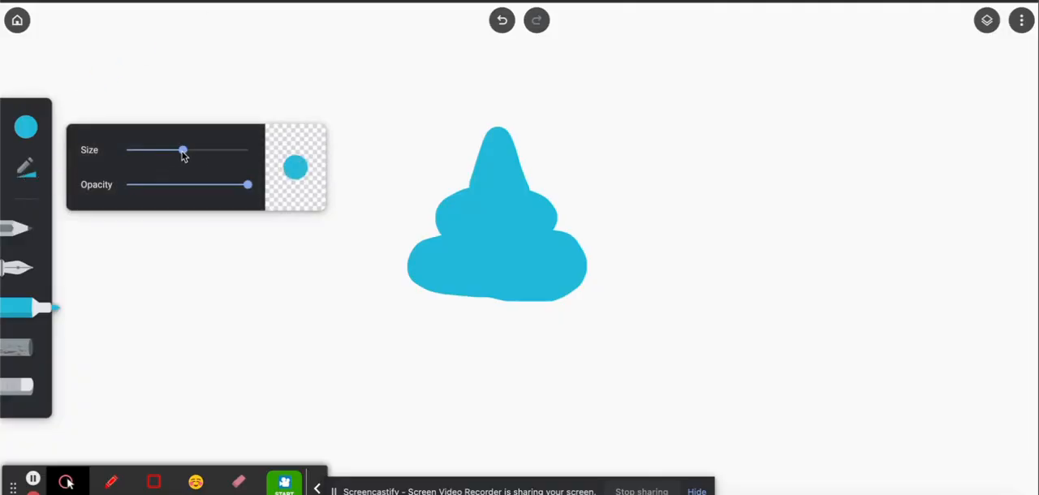
pyautogui.moveTo(183, 152); pyautogui.dragTo(143, 155)
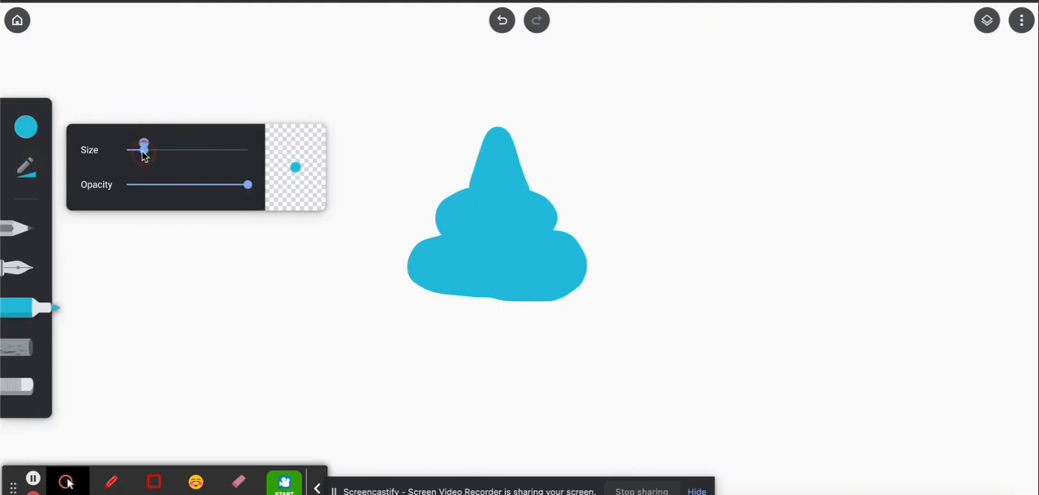
pyautogui.click(145, 153)
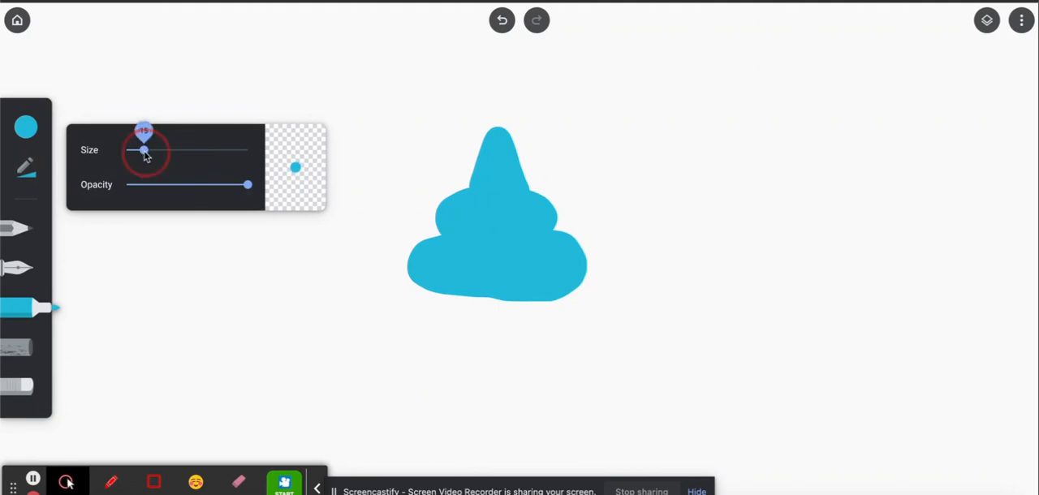
pyautogui.click(21, 126)
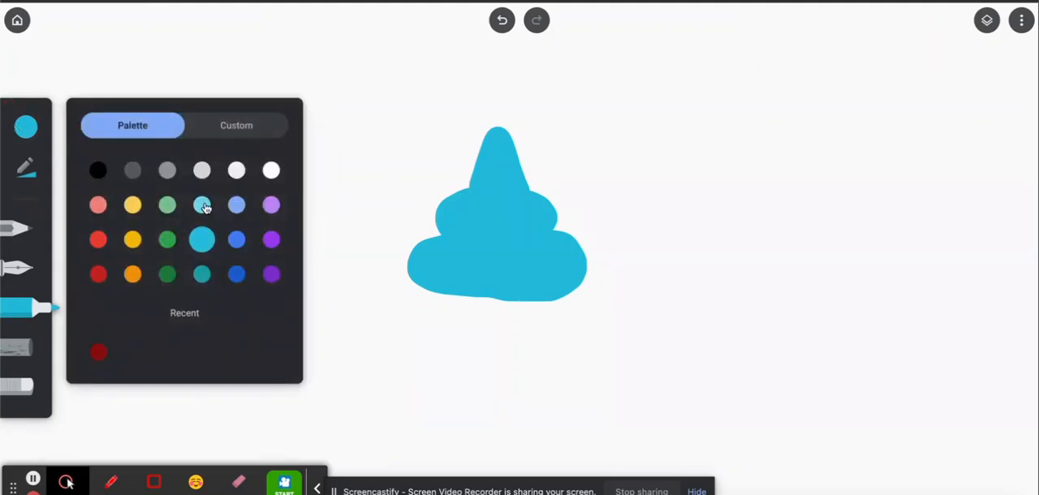
pyautogui.click(203, 206)
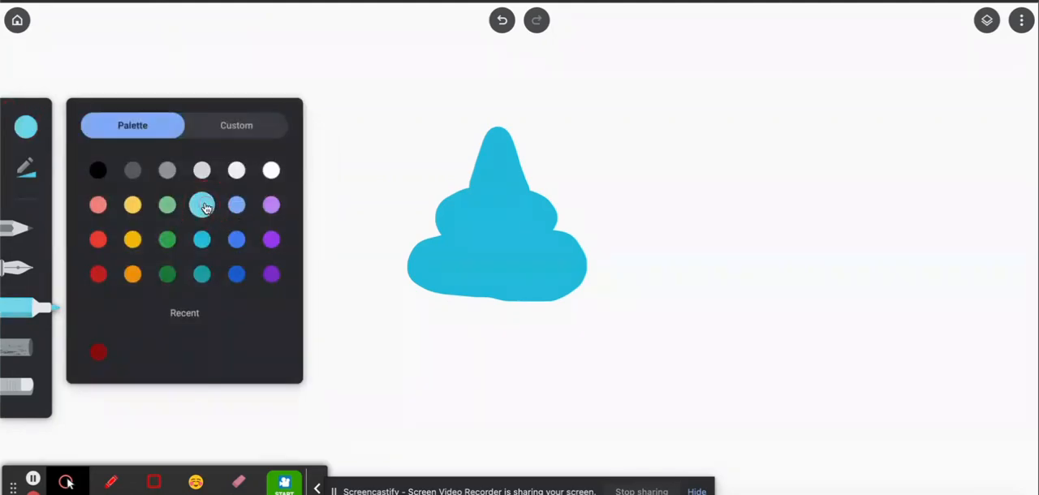
# Following the cupcake reference photo, paint light cyan highlights inside the frosting's peak and along the folds of its middle tier.
pyautogui.hotkey('ctrl', 'Tab')
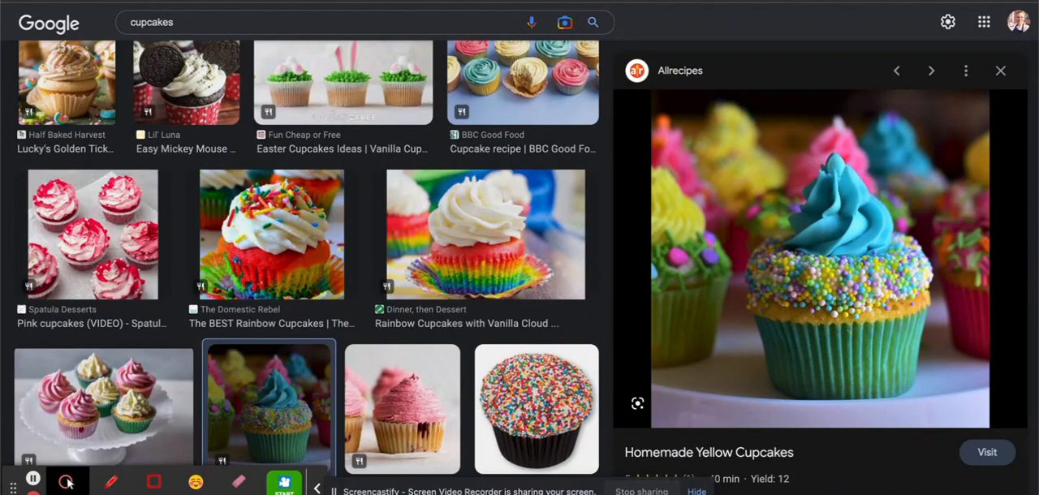
pyautogui.hotkey('ctrl', 'Tab')
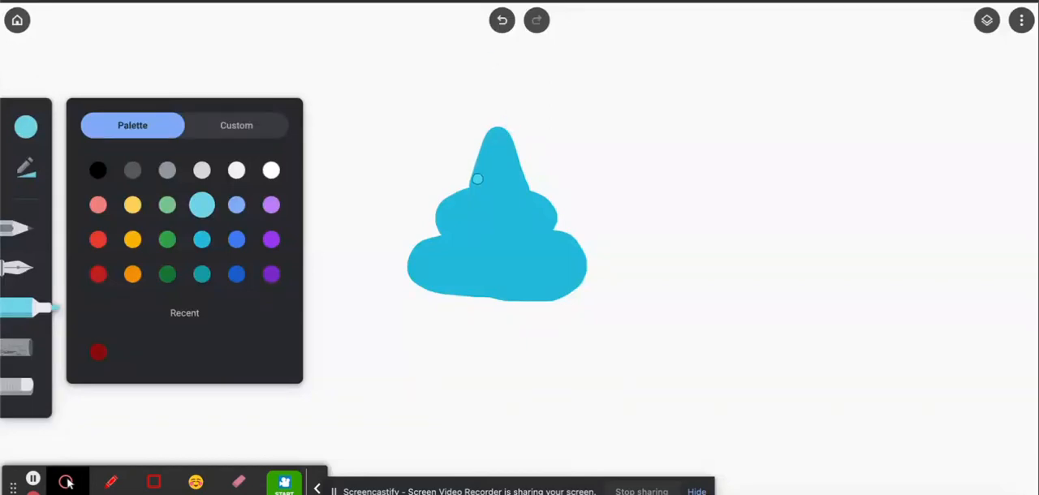
pyautogui.moveTo(478, 178); pyautogui.dragTo(491, 150)
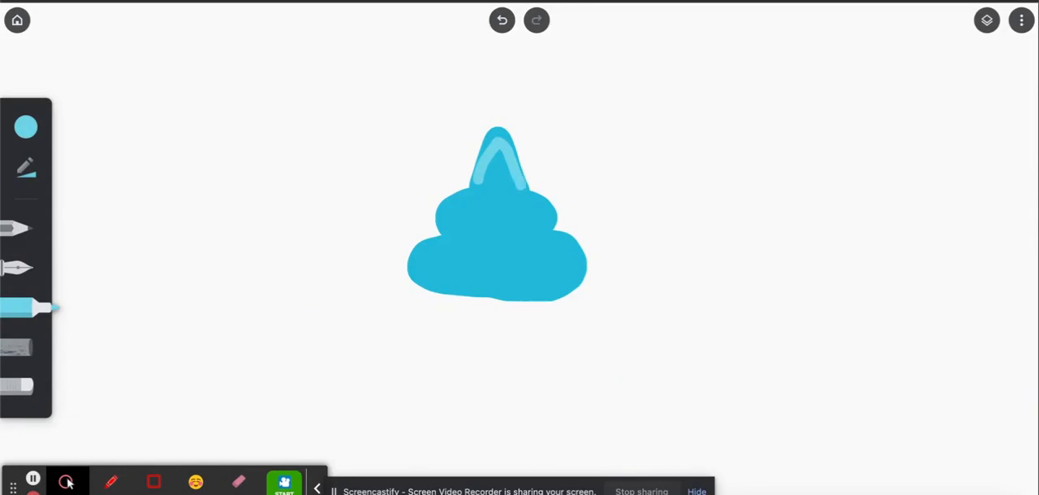
pyautogui.hotkey('ctrl', 'Tab')
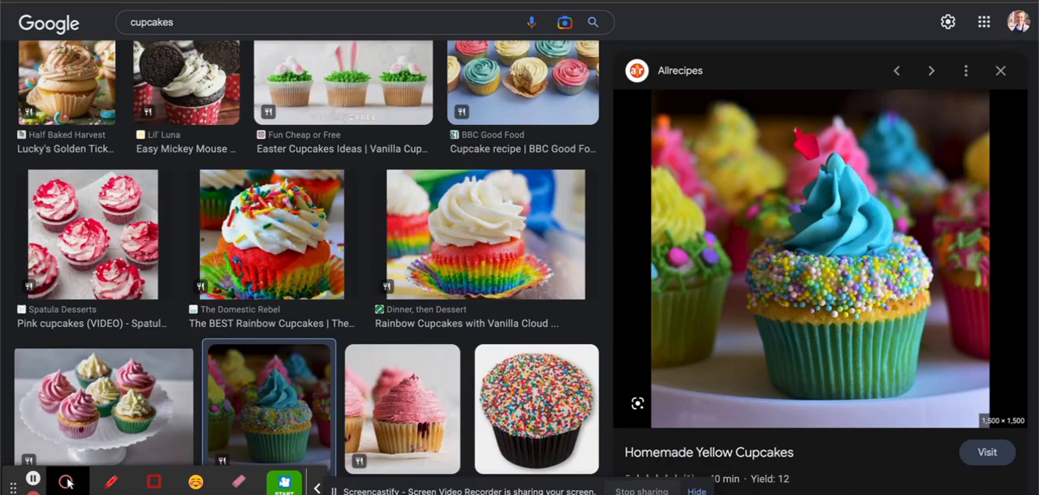
pyautogui.click(682, 2)
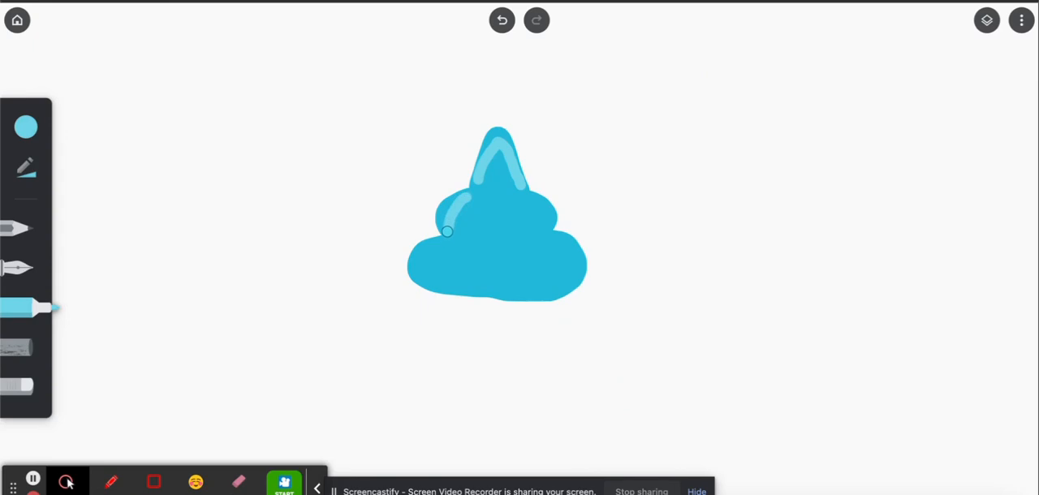
pyautogui.moveTo(489, 195); pyautogui.dragTo(499, 214)
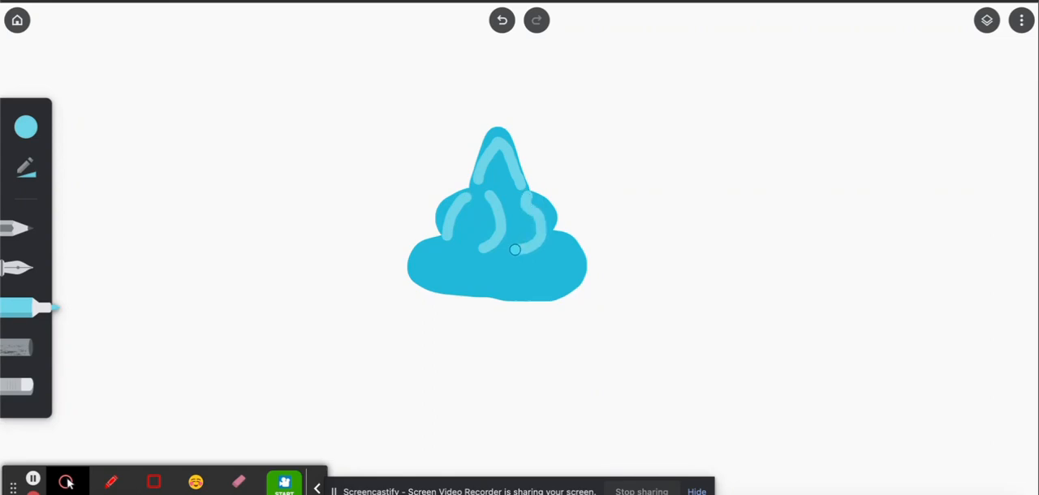
# Paint light cyan curves down the middle tier's outer right edge and across the bottom tier's folds, matching the reference photo.
pyautogui.hotkey('ctrl', 'Tab')
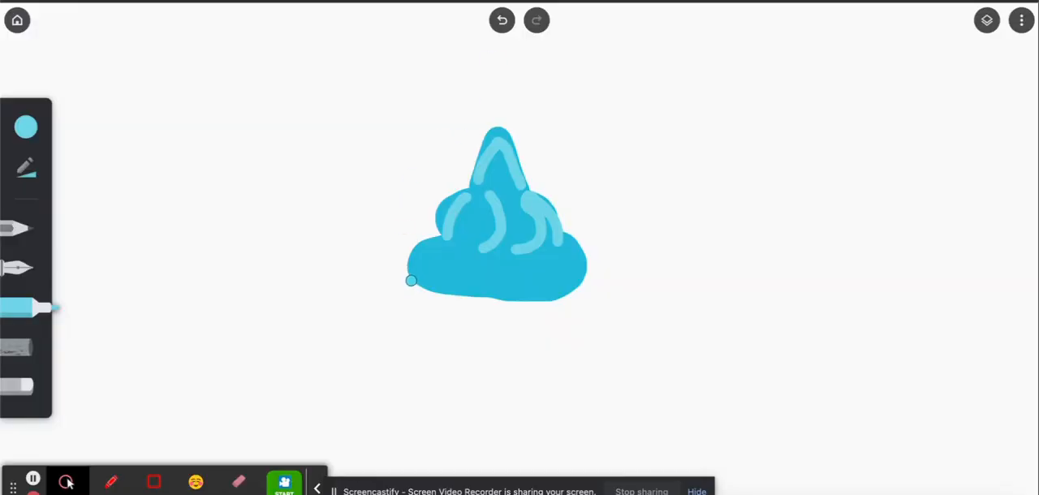
pyautogui.moveTo(429, 256); pyautogui.dragTo(448, 247)
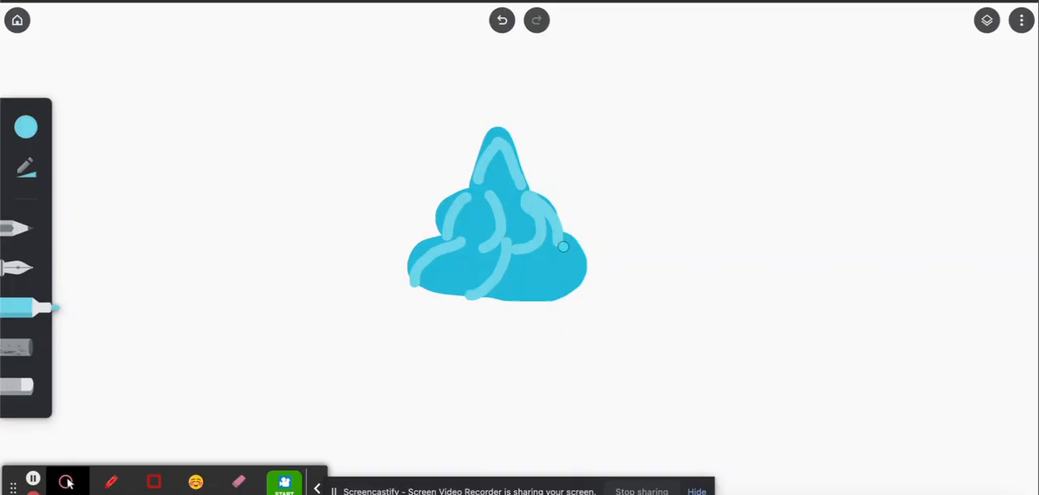
pyautogui.moveTo(563, 240)
pyautogui.mouseDown()
pyautogui.moveTo(580, 253)
pyautogui.moveTo(585, 286)
pyautogui.moveTo(528, 307)
pyautogui.moveTo(547, 294)
pyautogui.moveTo(561, 254)
pyautogui.mouseUp()
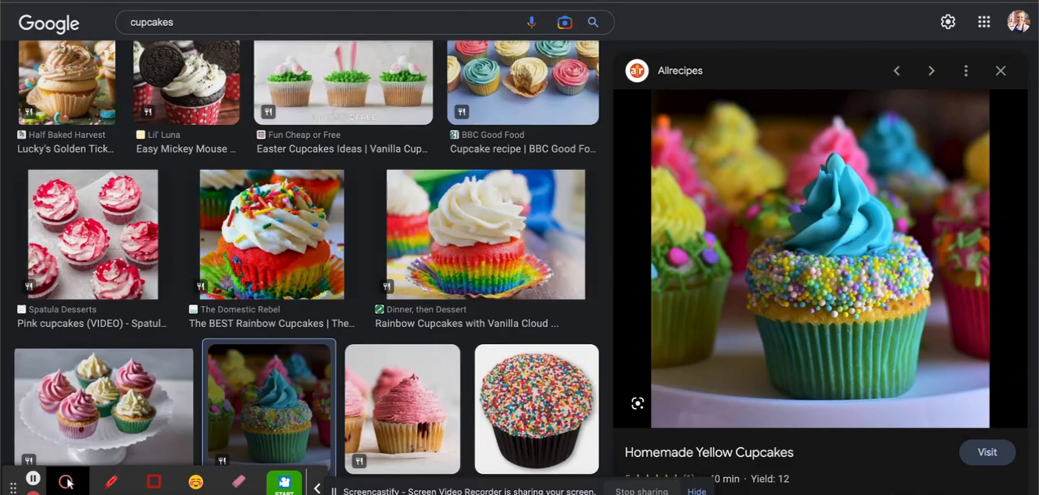
pyautogui.hotkey('ctrl', 'shift', 'Tab')
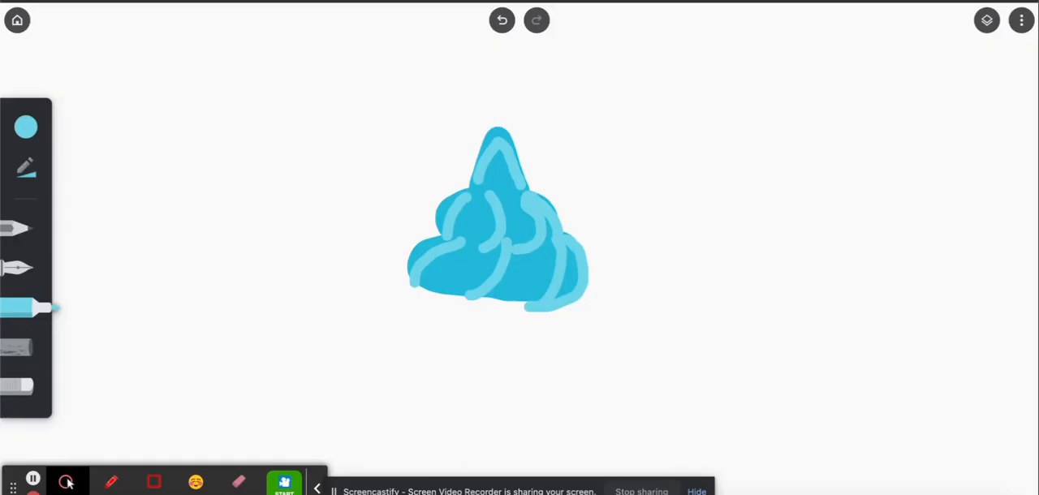
# Switch to dark teal and paint shadow curves around the leftmost fold of the frosting's bottom tier, checking the reference photo.
pyautogui.click(27, 126)
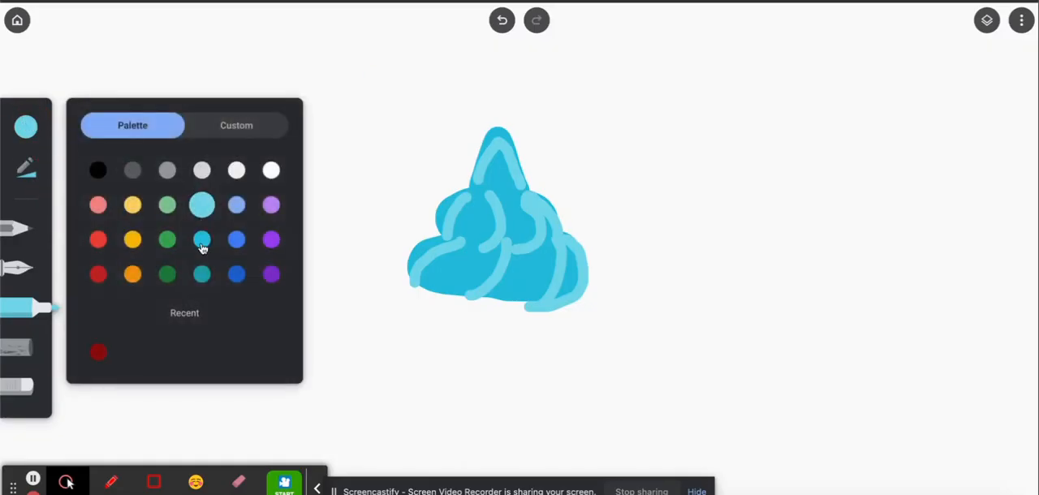
pyautogui.click(203, 274)
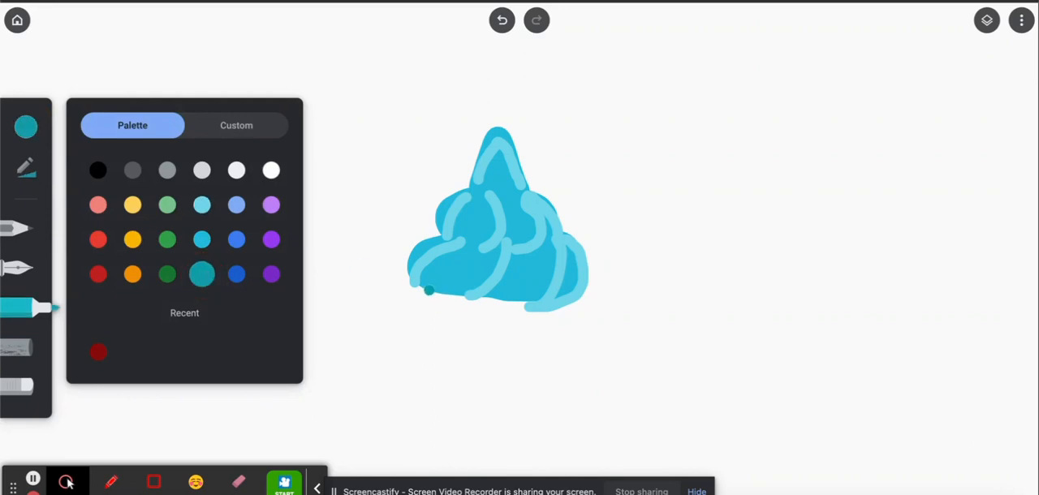
pyautogui.moveTo(423, 290); pyautogui.dragTo(458, 278)
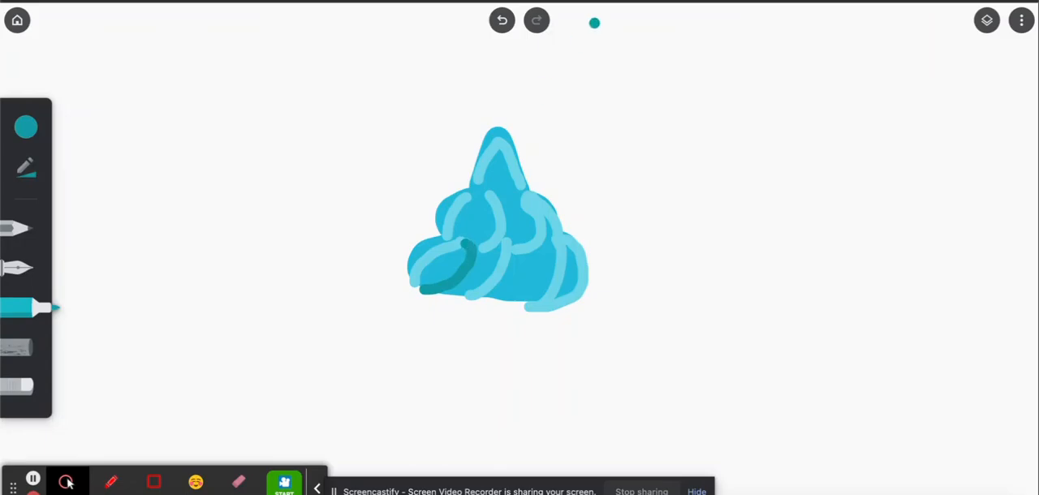
pyautogui.hotkey('ctrl', 'Tab')
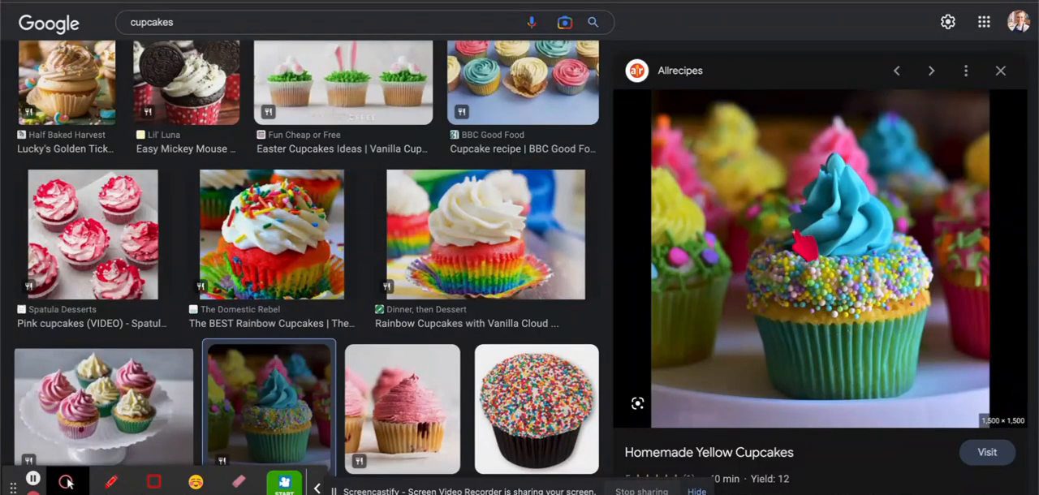
pyautogui.hotkey('ctrl', 'shift', 'Tab')
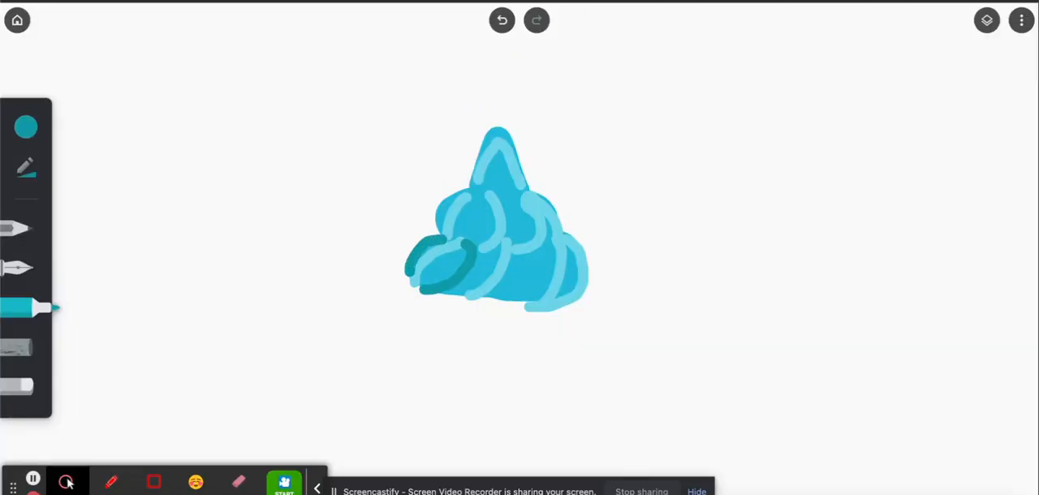
# Paint dark teal shadow curves along the middle and right folds of the frosting's bottom tier, checking the cupcake reference photo.
pyautogui.hotkey('ctrl', 'Tab')
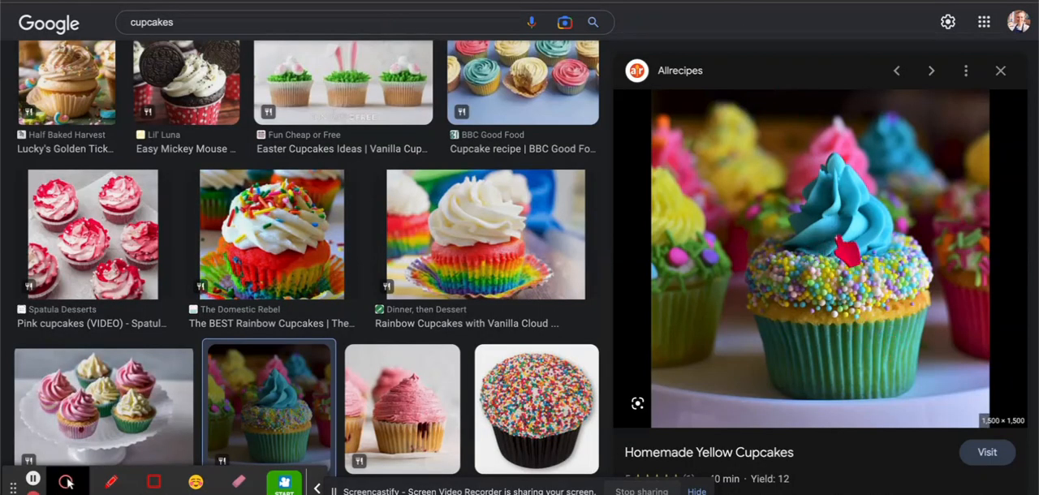
pyautogui.hotkey('ctrl', 'shift', 'Tab')
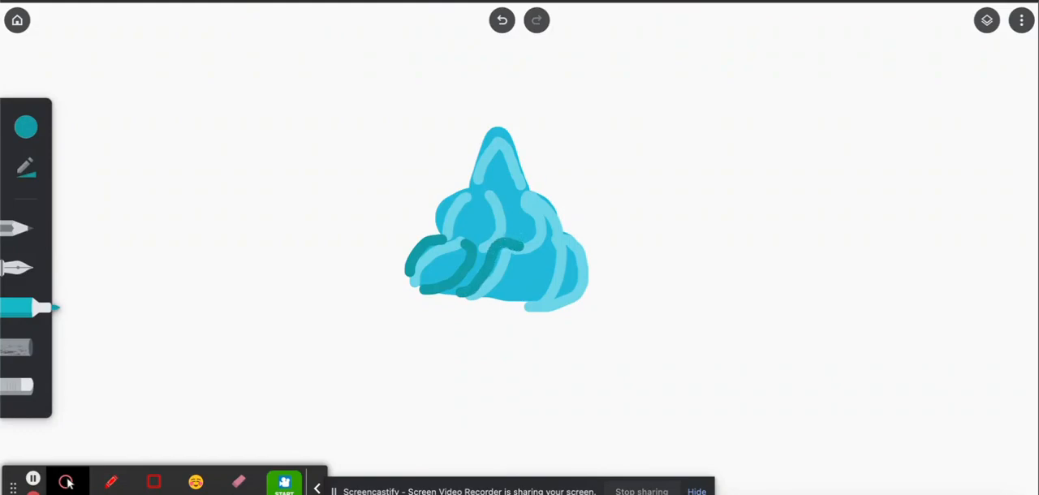
pyautogui.hotkey('ctrl', 'Tab')
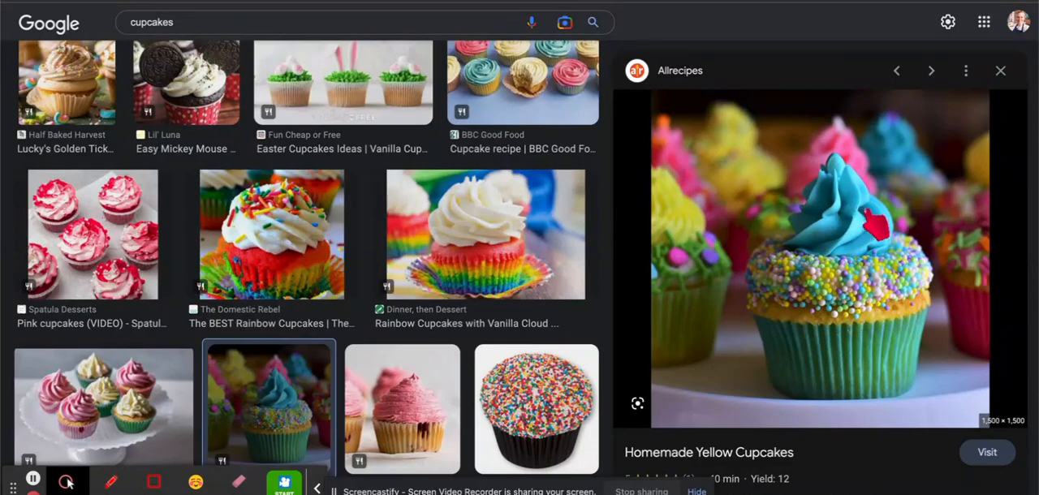
pyautogui.hotkey('ctrl', 'shift', 'Tab')
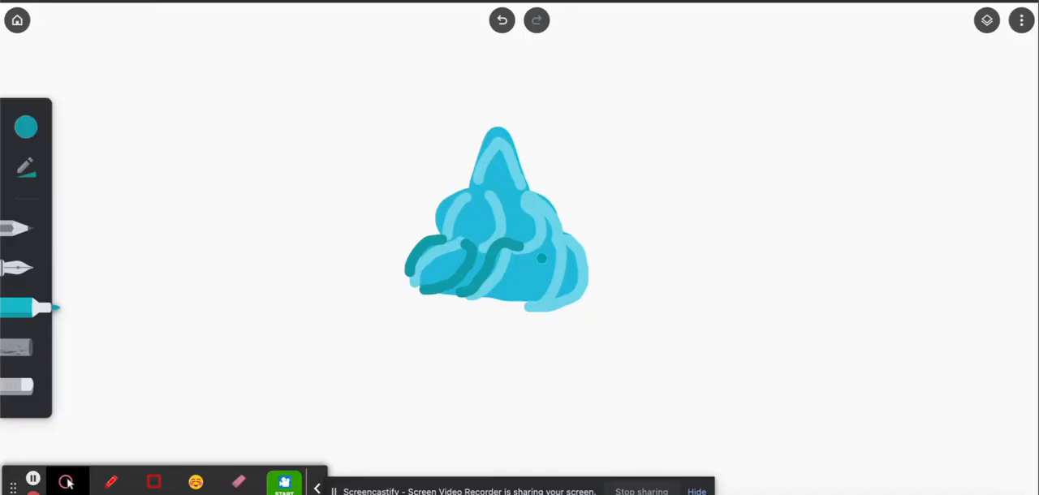
pyautogui.moveTo(543, 271); pyautogui.dragTo(517, 295)
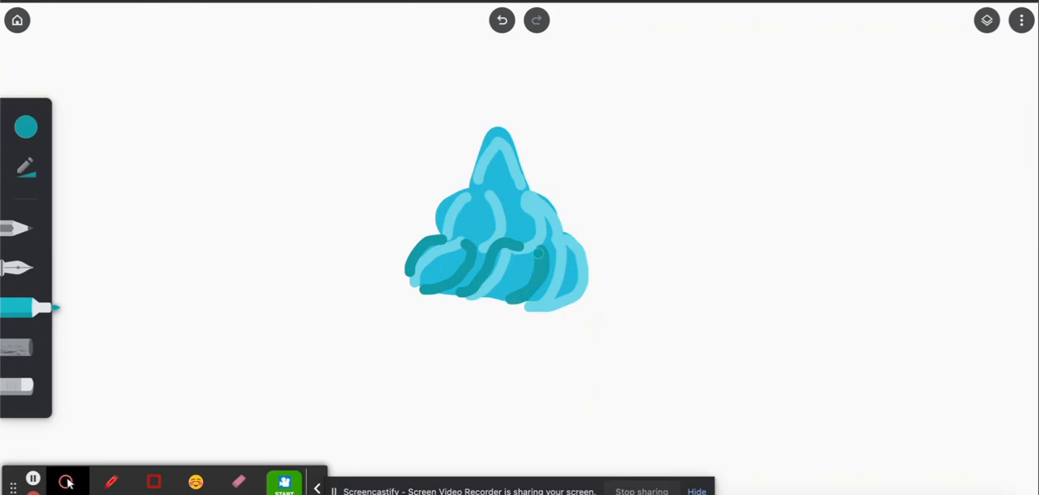
# Following the reference photo, paint dark teal shadow curves beside the left and centre highlights of the frosting's middle tier.
pyautogui.hotkey('ctrl', 'Tab')
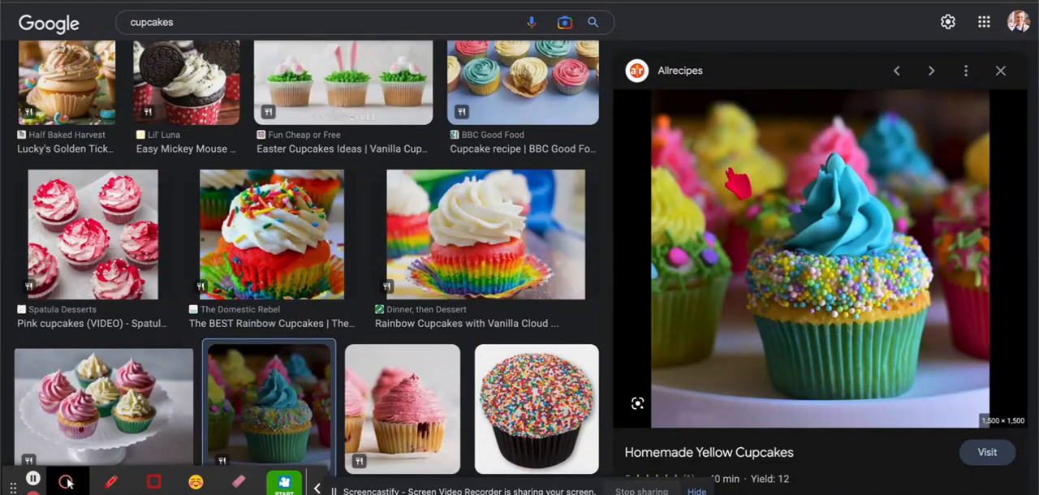
pyautogui.hotkey('ctrl', 'Tab')
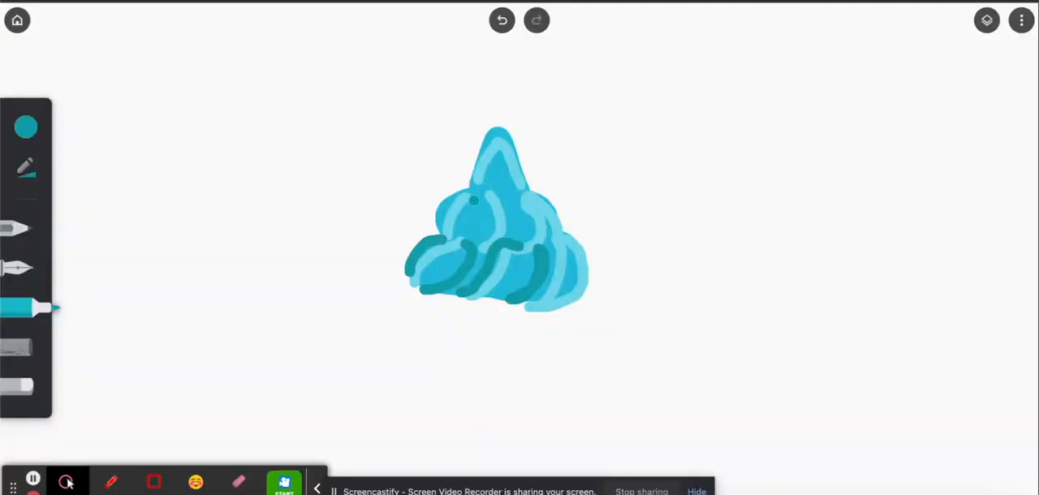
pyautogui.moveTo(475, 203); pyautogui.dragTo(453, 236)
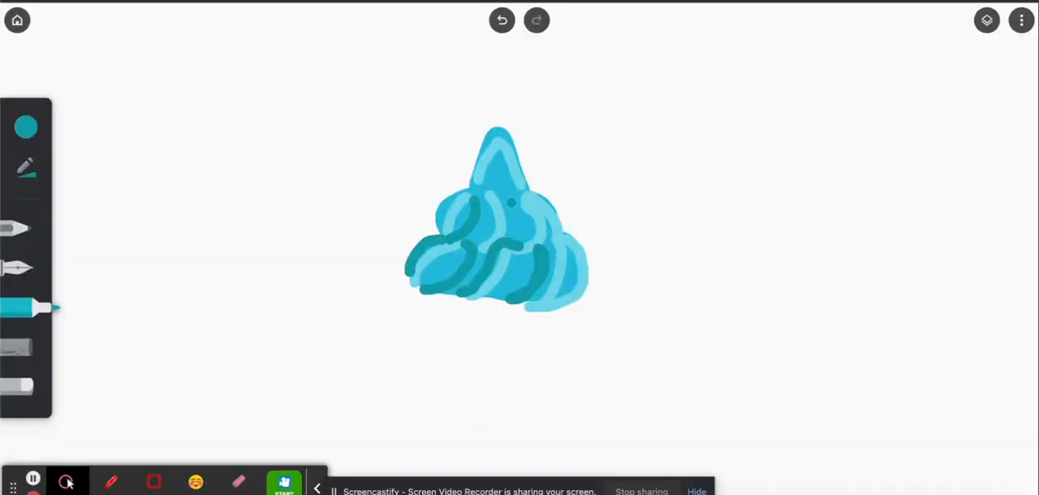
pyautogui.hotkey('ctrl', 'Tab')
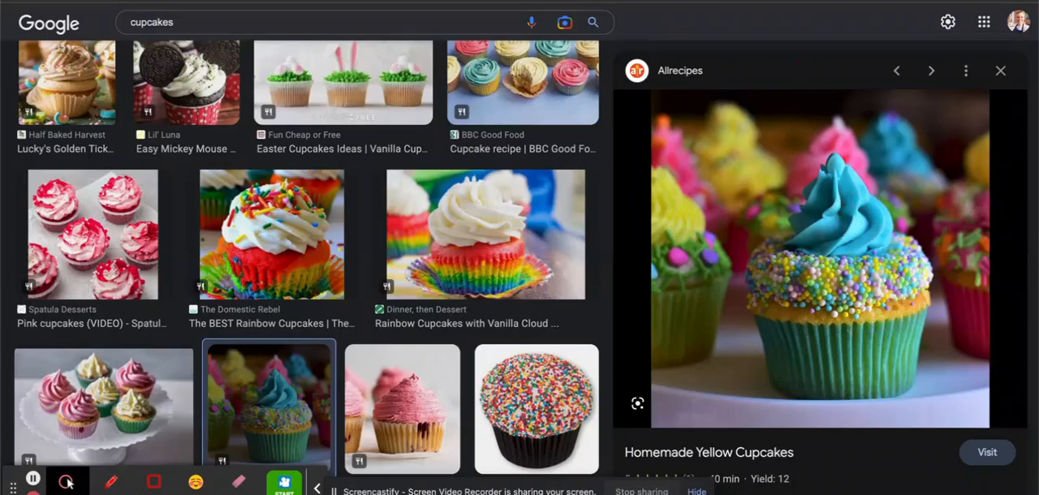
pyautogui.hotkey('ctrl', 'shift', 'Tab')
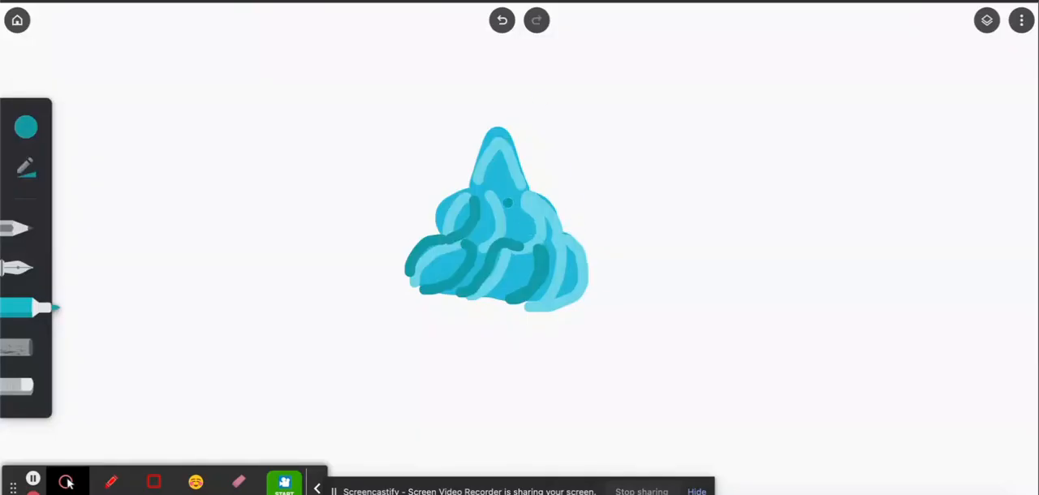
pyautogui.moveTo(507, 202); pyautogui.dragTo(516, 226)
# Paint a dark teal shadow down the peak's left edge and thicken and extend the tier shadows, matching the reference photo.
pyautogui.hotkey('ctrl', 'Tab')
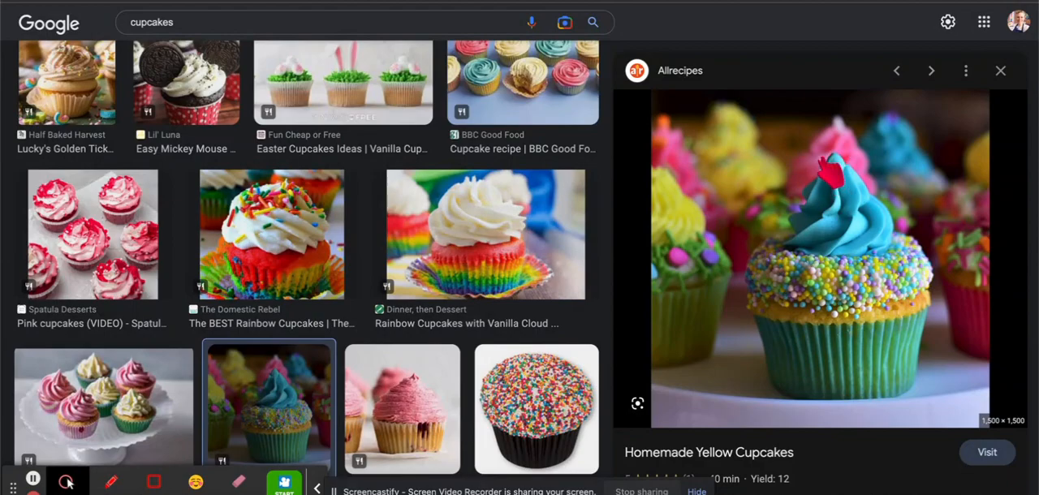
pyautogui.hotkey('ctrl', 'shift', 'Tab')
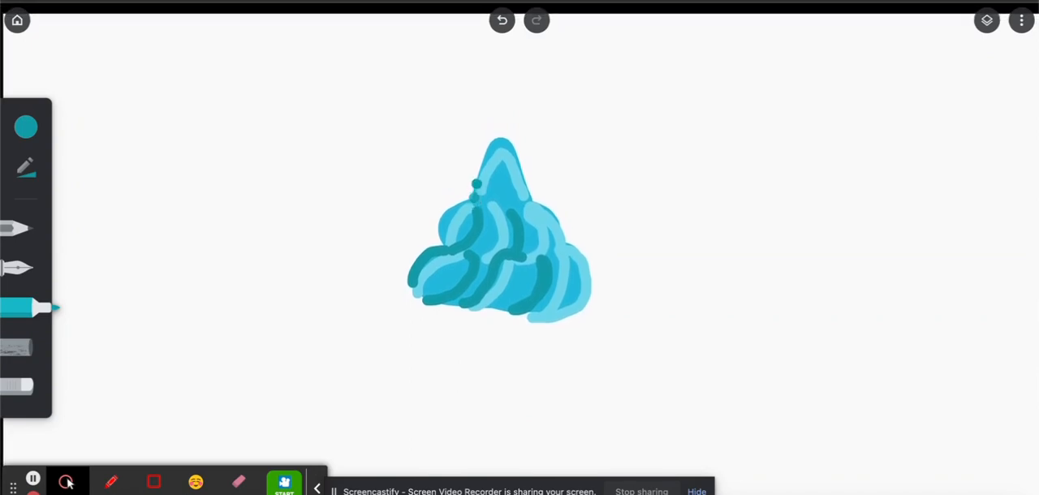
pyautogui.moveTo(476, 185); pyautogui.dragTo(480, 170)
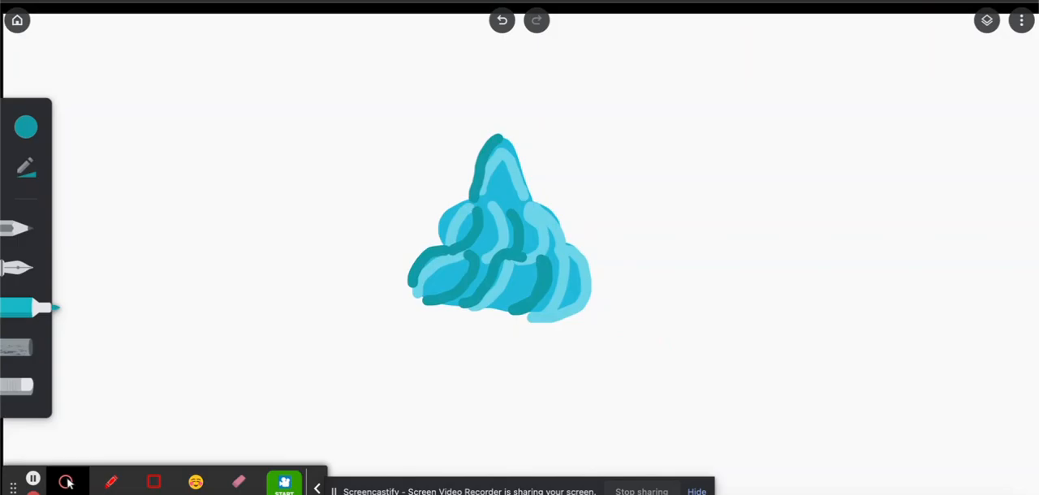
pyautogui.click(719, 2)
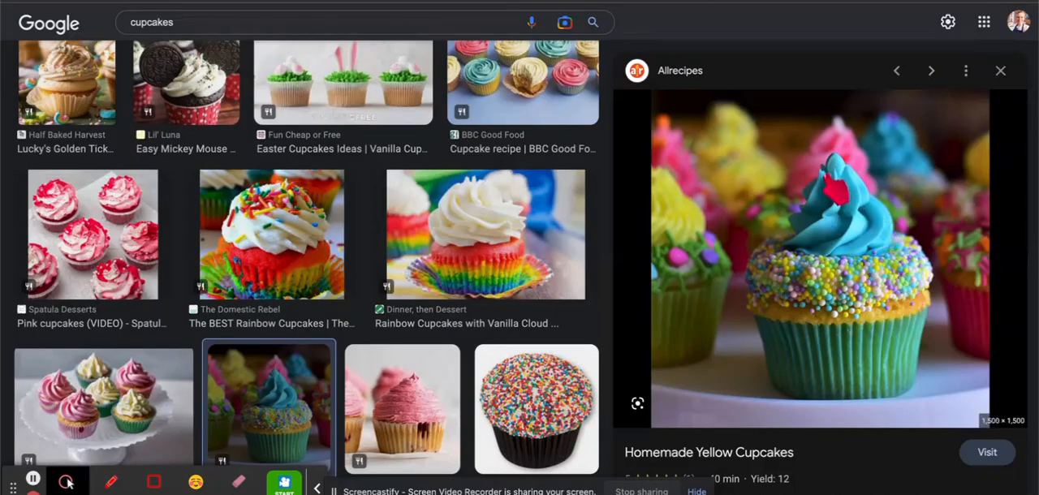
pyautogui.click(504, 3)
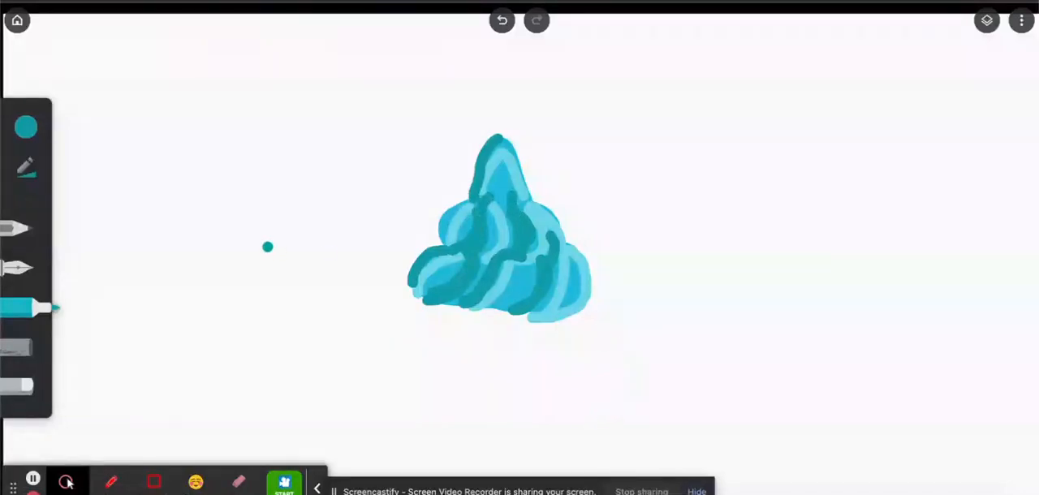
# Change the marker to light cyan, lower its opacity to roughly a fifth and slightly increase its size.
pyautogui.click(29, 124)
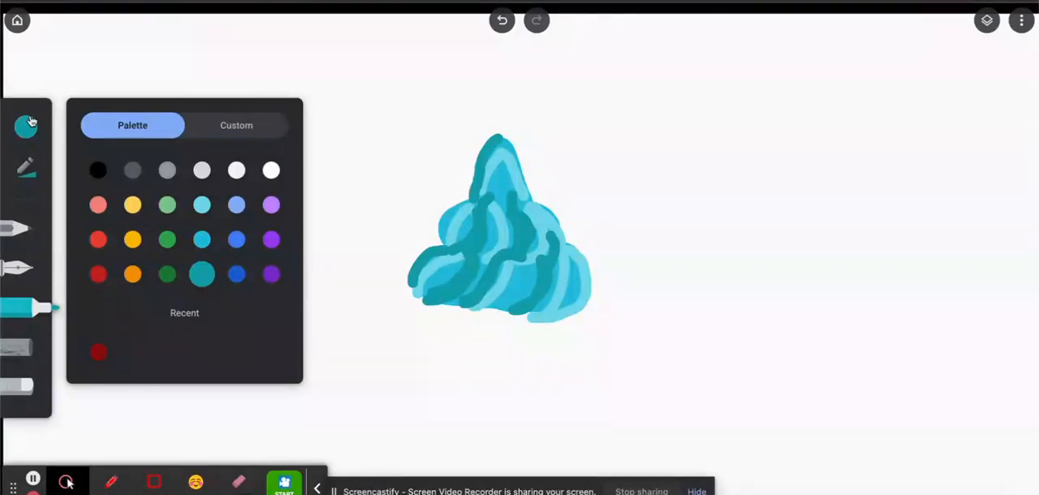
pyautogui.click(204, 202)
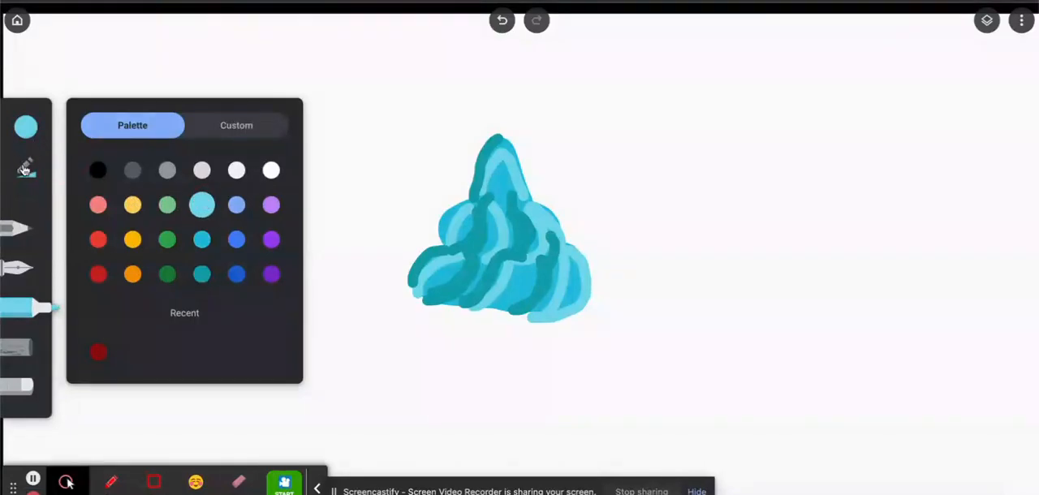
pyautogui.click(25, 169)
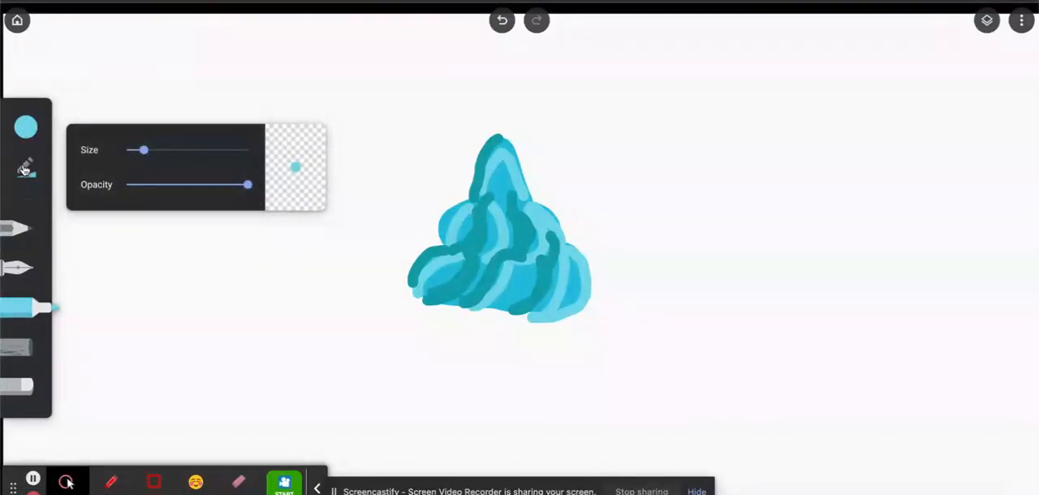
pyautogui.moveTo(249, 185); pyautogui.dragTo(153, 177)
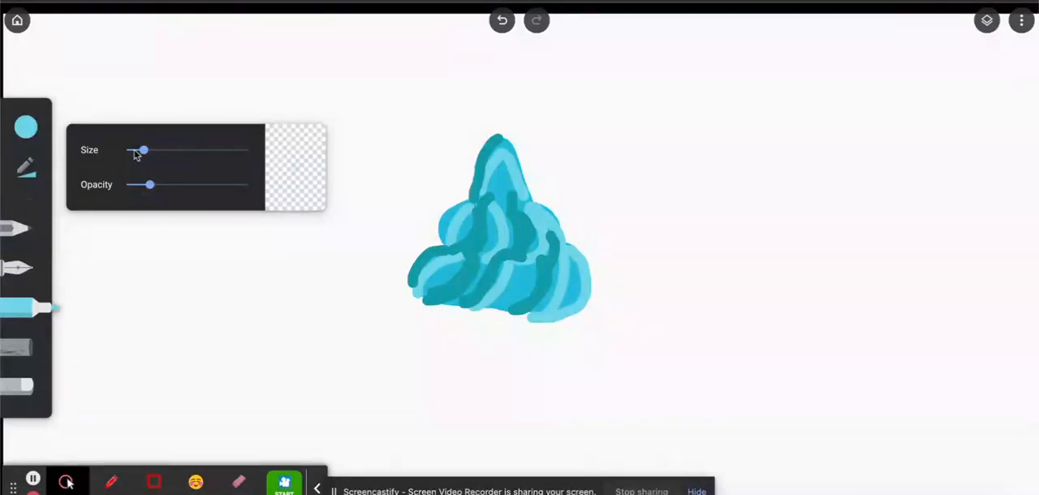
pyautogui.moveTo(144, 152); pyautogui.dragTo(150, 152)
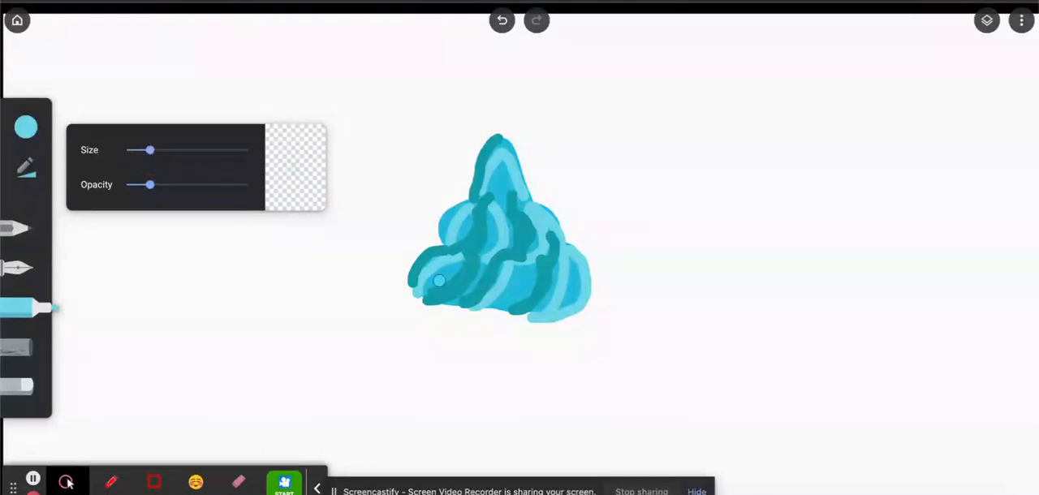
pyautogui.moveTo(421, 291)
pyautogui.mouseDown()
pyautogui.moveTo(469, 256)
pyautogui.moveTo(431, 293)
pyautogui.moveTo(462, 257)
pyautogui.moveTo(428, 290)
pyautogui.moveTo(475, 281)
pyautogui.moveTo(436, 262)
pyautogui.moveTo(464, 292)
pyautogui.moveTo(448, 286)
pyautogui.mouseUp()
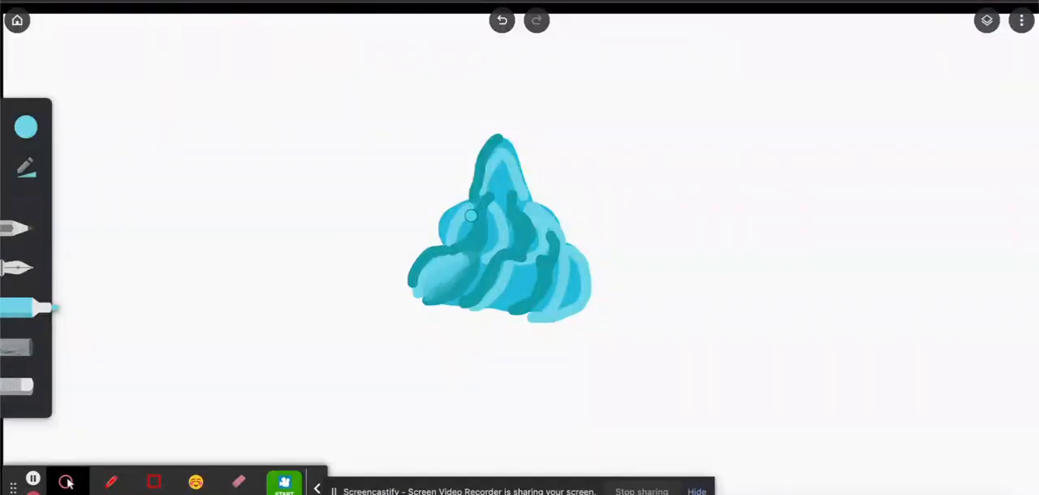
pyautogui.moveTo(471, 215)
pyautogui.mouseDown()
pyautogui.moveTo(457, 237)
pyautogui.moveTo(490, 202)
pyautogui.moveTo(488, 257)
pyautogui.mouseUp()
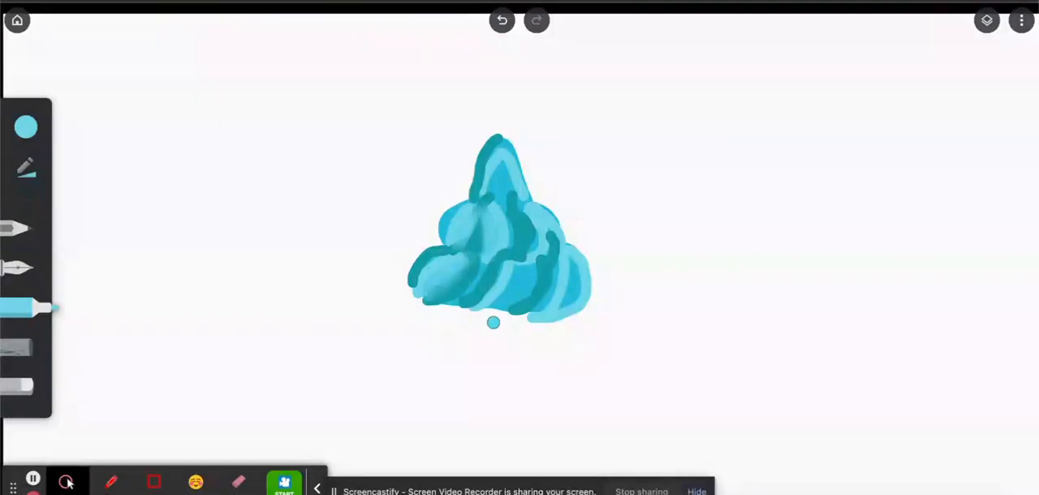
pyautogui.click(502, 21)
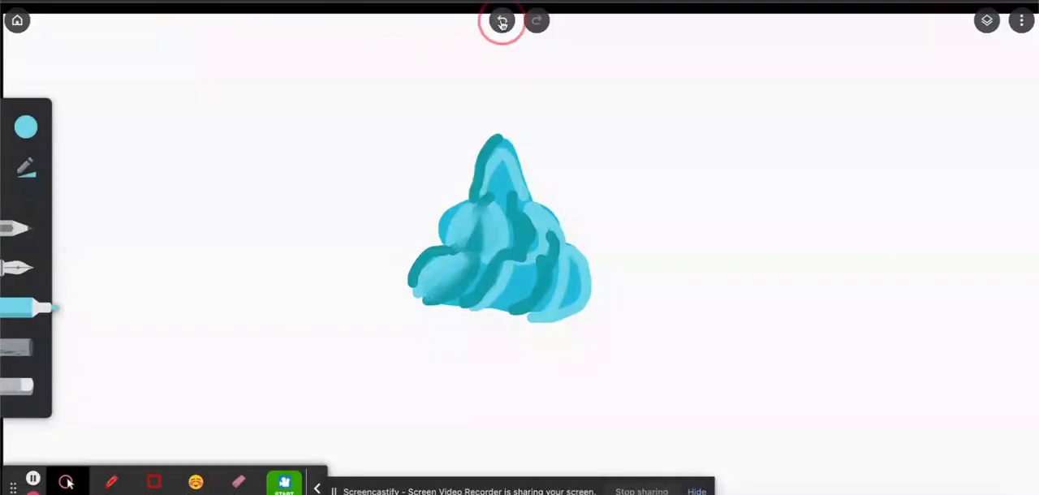
pyautogui.click(503, 22)
pyautogui.click(502, 23)
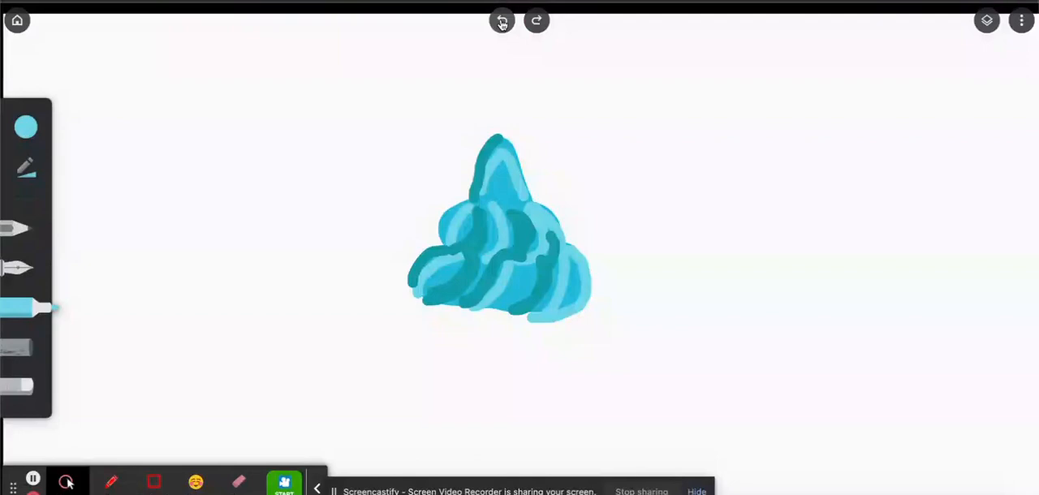
pyautogui.click(538, 22)
pyautogui.click(537, 21)
pyautogui.click(538, 21)
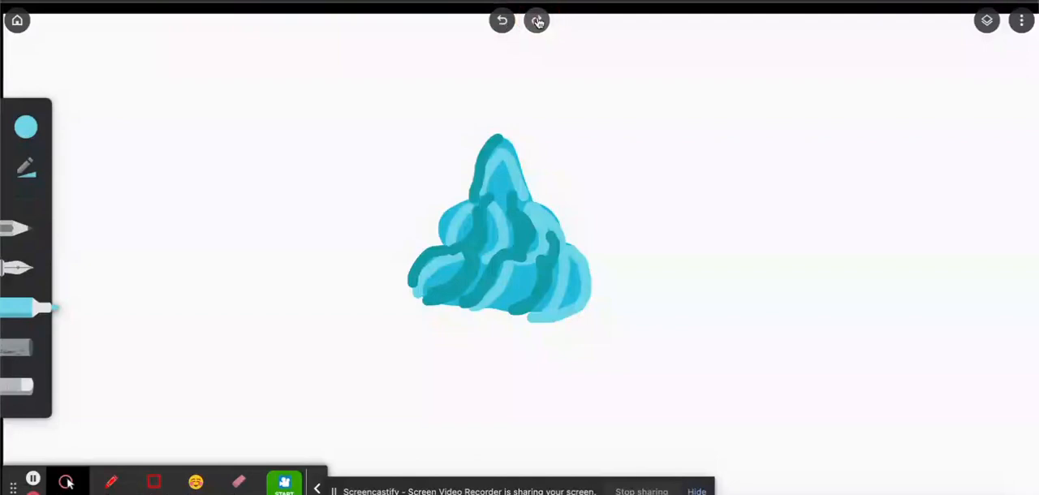
# Blend translucent light cyan over the frosting's bottom folds, middle tier and peak to soften the shadow and highlight edges.
pyautogui.hotkey('ctrl', 'Tab')
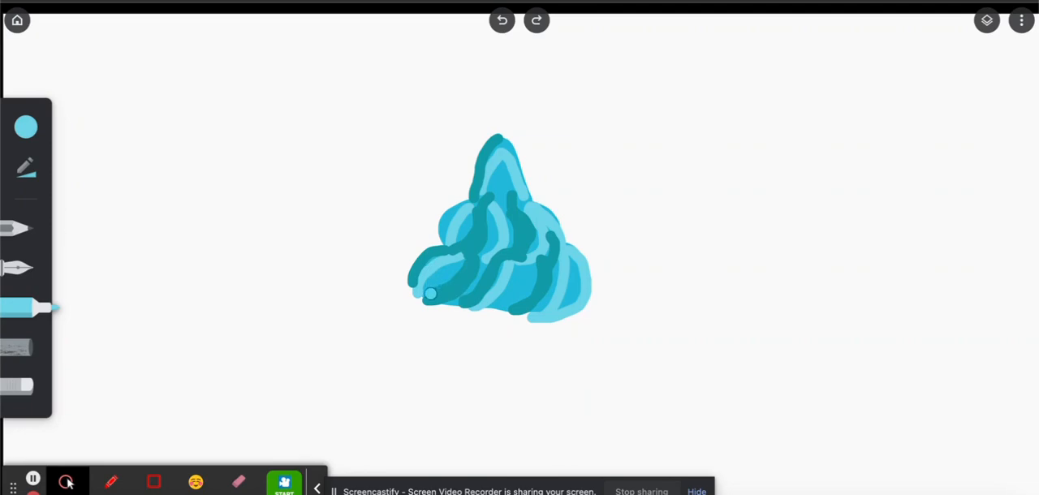
pyautogui.moveTo(430, 294)
pyautogui.mouseDown()
pyautogui.moveTo(466, 264)
pyautogui.moveTo(432, 295)
pyautogui.moveTo(465, 257)
pyautogui.moveTo(445, 286)
pyautogui.moveTo(420, 293)
pyautogui.moveTo(441, 265)
pyautogui.moveTo(460, 262)
pyautogui.moveTo(431, 290)
pyautogui.moveTo(462, 259)
pyautogui.moveTo(430, 294)
pyautogui.moveTo(430, 281)
pyautogui.moveTo(464, 263)
pyautogui.moveTo(441, 272)
pyautogui.moveTo(440, 286)
pyautogui.moveTo(468, 260)
pyautogui.mouseUp()
pyautogui.hotkey('ctrl', 'Tab')
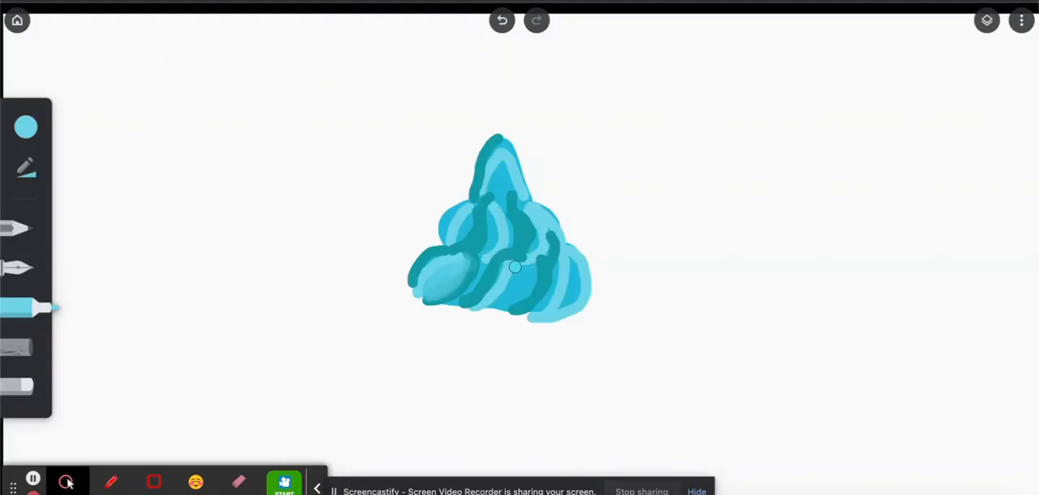
pyautogui.moveTo(515, 267)
pyautogui.mouseDown()
pyautogui.moveTo(536, 272)
pyautogui.moveTo(506, 308)
pyautogui.moveTo(523, 265)
pyautogui.moveTo(514, 278)
pyautogui.moveTo(510, 313)
pyautogui.moveTo(539, 262)
pyautogui.mouseUp()
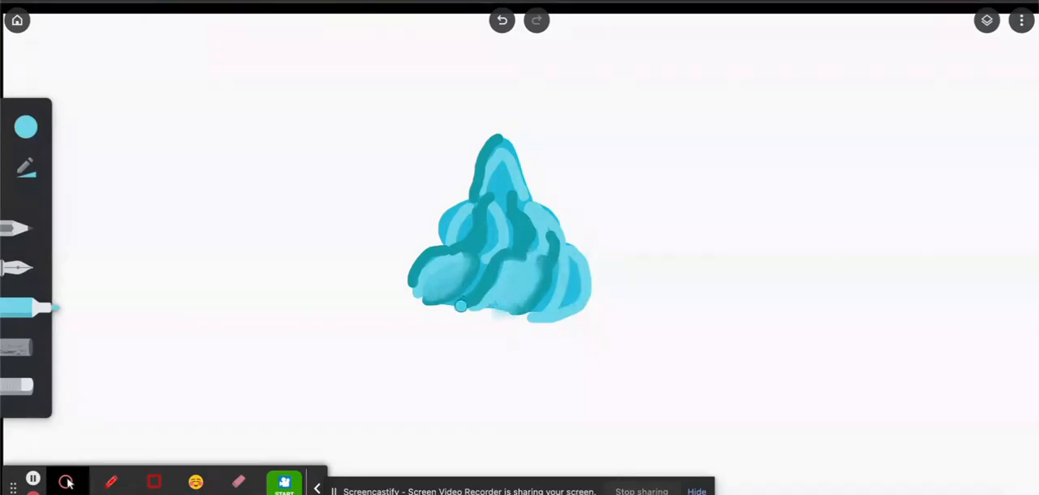
pyautogui.moveTo(504, 244)
pyautogui.mouseDown()
pyautogui.moveTo(469, 287)
pyautogui.moveTo(483, 277)
pyautogui.mouseUp()
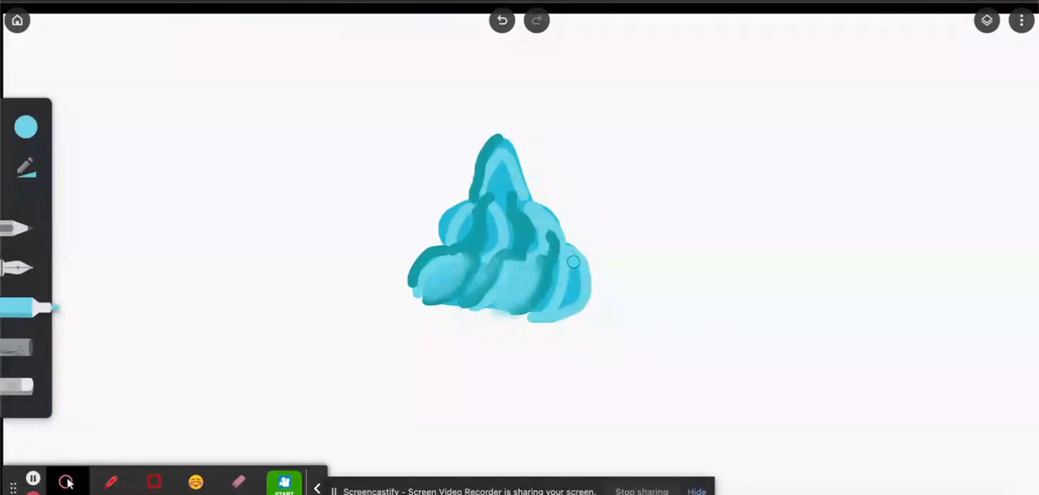
pyautogui.moveTo(573, 261)
pyautogui.mouseDown()
pyautogui.moveTo(564, 311)
pyautogui.moveTo(572, 264)
pyautogui.moveTo(566, 308)
pyautogui.moveTo(574, 270)
pyautogui.moveTo(555, 266)
pyautogui.moveTo(542, 300)
pyautogui.moveTo(551, 258)
pyautogui.moveTo(534, 236)
pyautogui.moveTo(532, 245)
pyautogui.mouseUp()
pyautogui.moveTo(487, 213)
pyautogui.mouseDown()
pyautogui.moveTo(487, 247)
pyautogui.moveTo(498, 221)
pyautogui.moveTo(471, 262)
pyautogui.moveTo(452, 224)
pyautogui.moveTo(453, 235)
pyautogui.moveTo(474, 212)
pyautogui.moveTo(455, 252)
pyautogui.moveTo(445, 223)
pyautogui.moveTo(470, 203)
pyautogui.moveTo(442, 229)
pyautogui.moveTo(444, 243)
pyautogui.moveTo(496, 169)
pyautogui.moveTo(498, 195)
pyautogui.moveTo(498, 167)
pyautogui.moveTo(486, 198)
pyautogui.moveTo(494, 216)
pyautogui.moveTo(511, 182)
pyautogui.moveTo(505, 155)
pyautogui.moveTo(508, 181)
pyautogui.moveTo(496, 164)
pyautogui.moveTo(482, 199)
pyautogui.moveTo(483, 189)
pyautogui.moveTo(513, 190)
pyautogui.moveTo(532, 237)
pyautogui.moveTo(503, 146)
pyautogui.mouseUp()
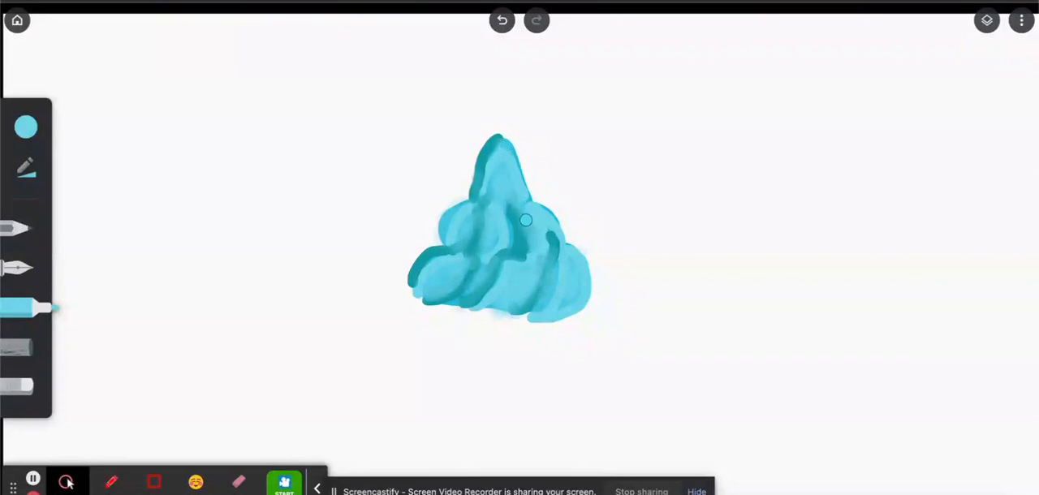
# Keep light cyan as the marker colour and add a translucent dab near the base of the bottom tier's right fold.
pyautogui.click(26, 128)
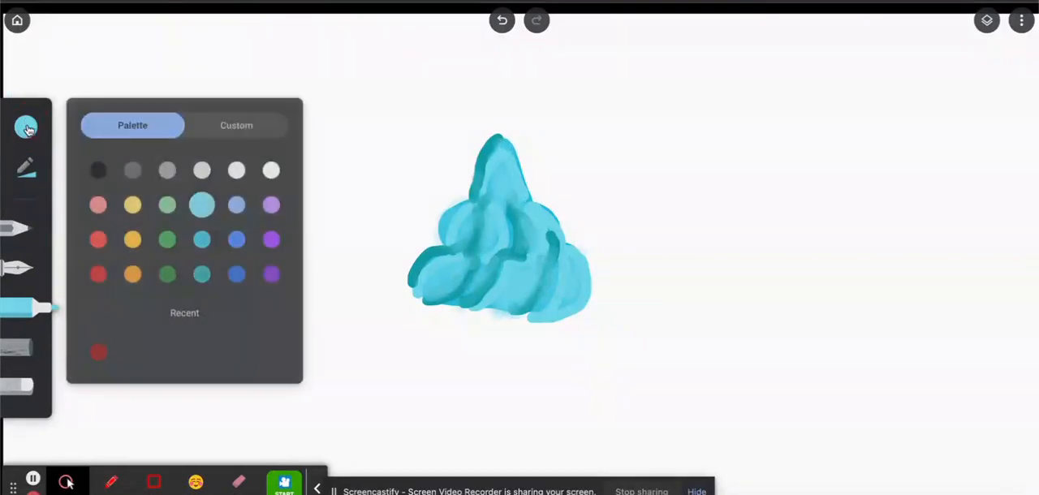
pyautogui.click(201, 239)
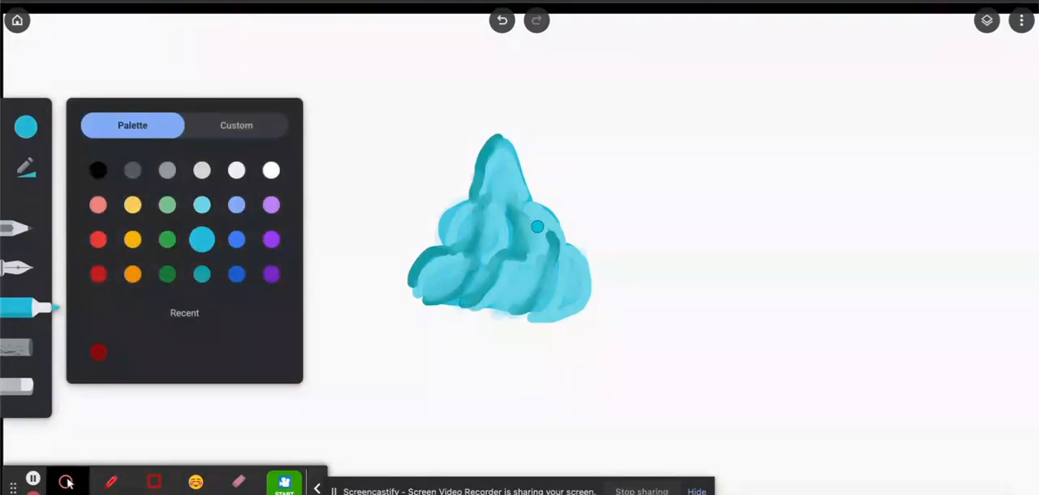
pyautogui.click(203, 207)
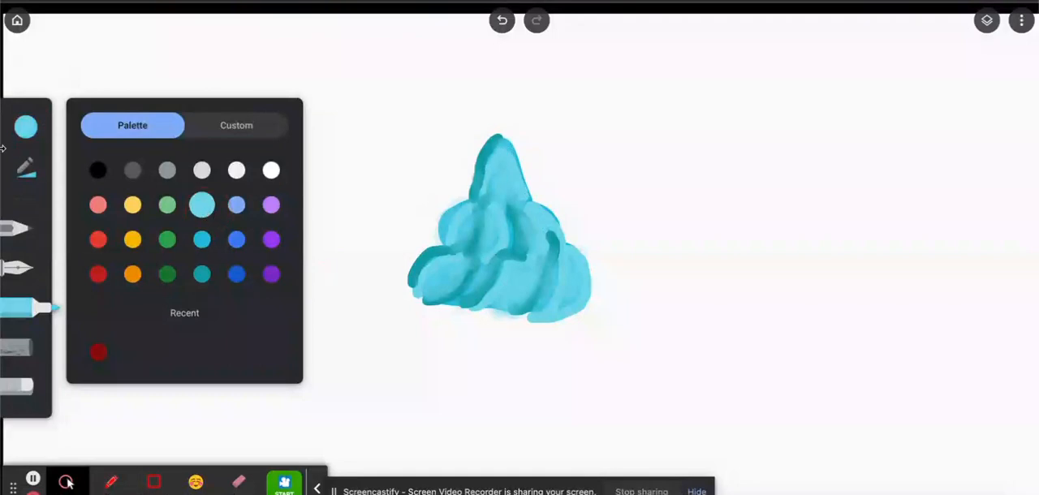
pyautogui.click(20, 170)
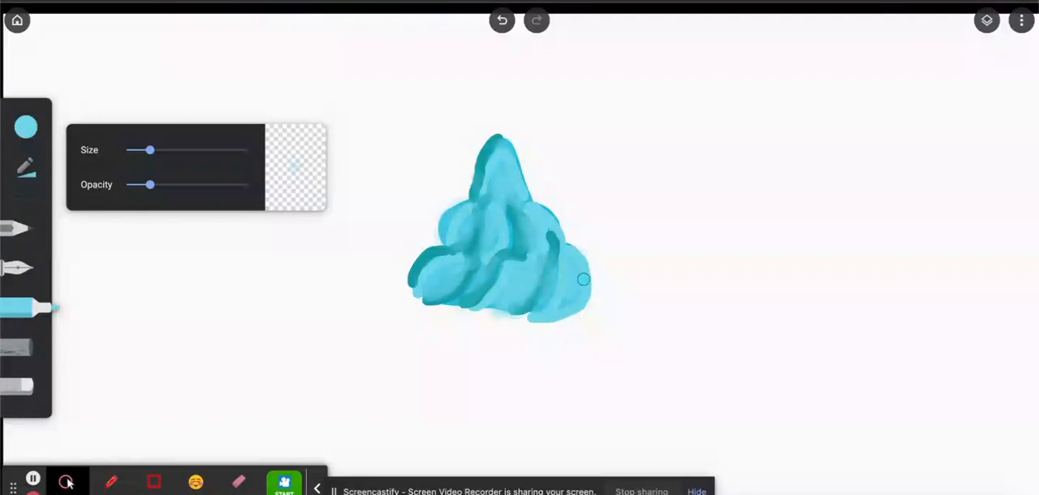
pyautogui.click(544, 305)
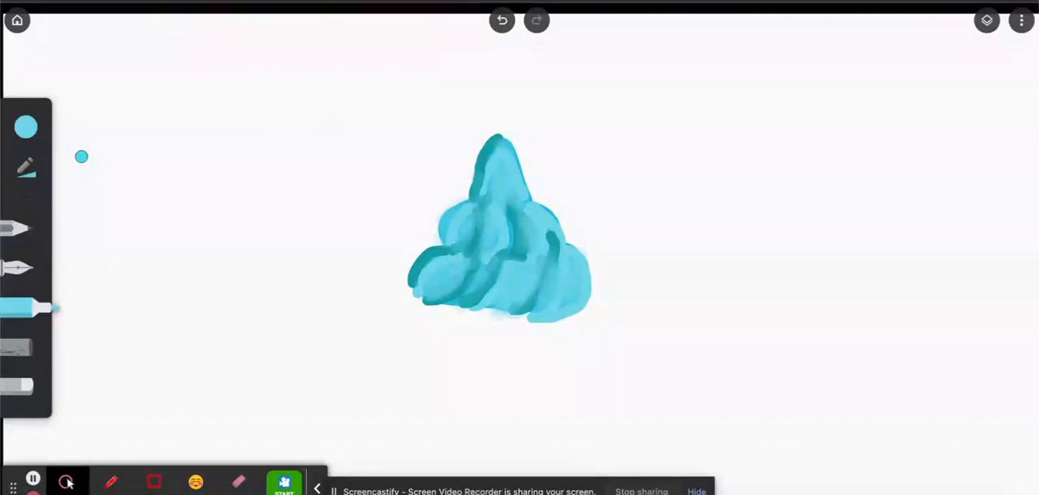
# Set the marker colour to medium cyan and check the frosting shading in the cupcake reference photo.
pyautogui.click(24, 130)
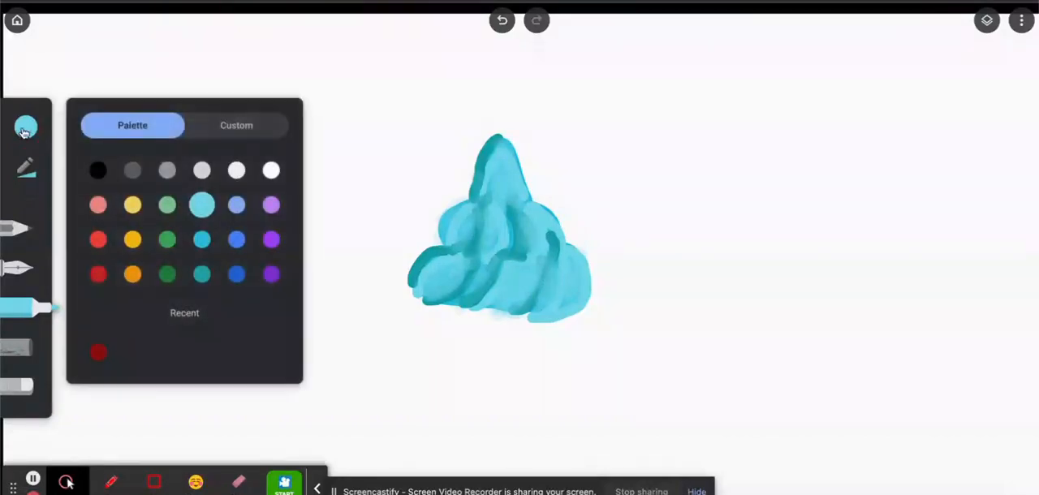
pyautogui.click(200, 246)
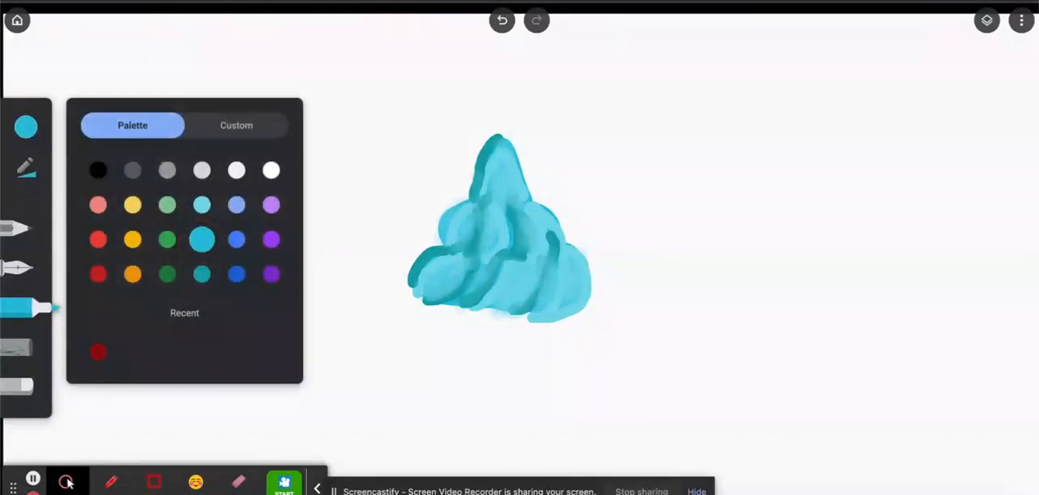
pyautogui.hotkey('ctrl', 'Tab')
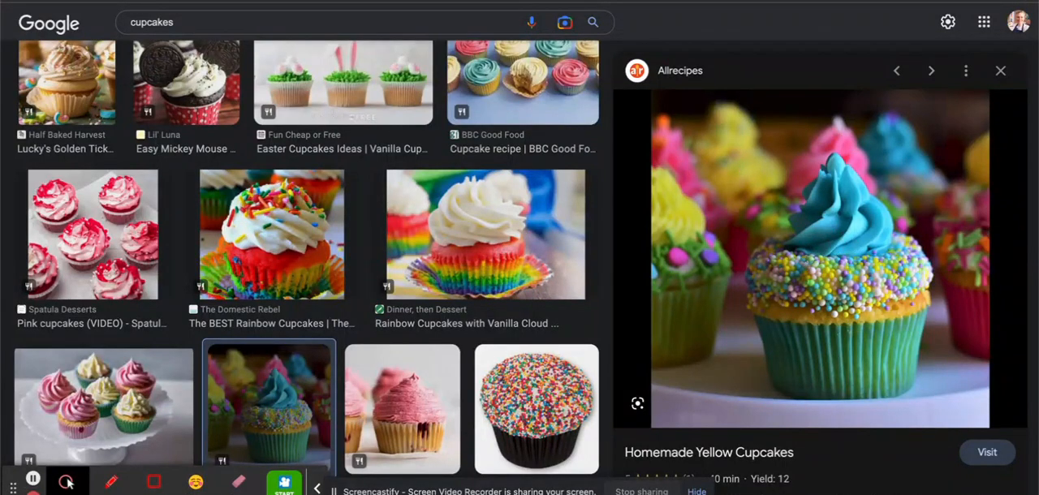
pyautogui.hotkey('ctrl', 'shift', 'Tab')
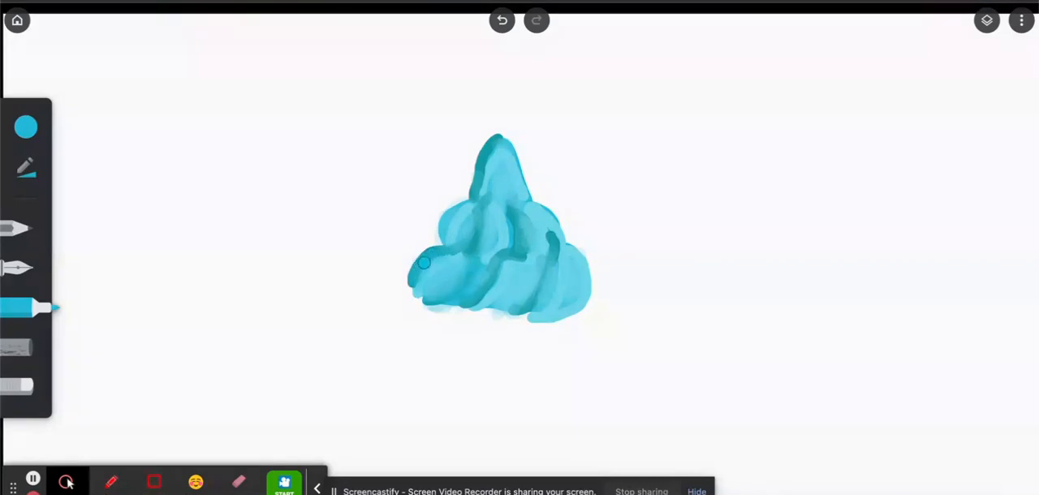
# Blend translucent medium cyan over the frosting's folds, peak and lower edges, and layer a few test dabs on the blank canvas beside it.
pyautogui.moveTo(424, 263); pyautogui.dragTo(476, 247)
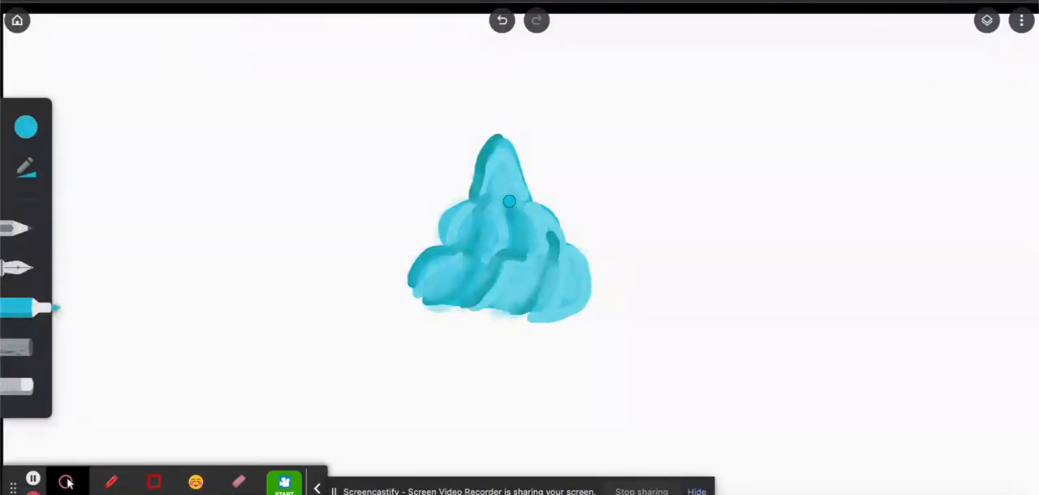
pyautogui.moveTo(501, 254); pyautogui.dragTo(497, 257)
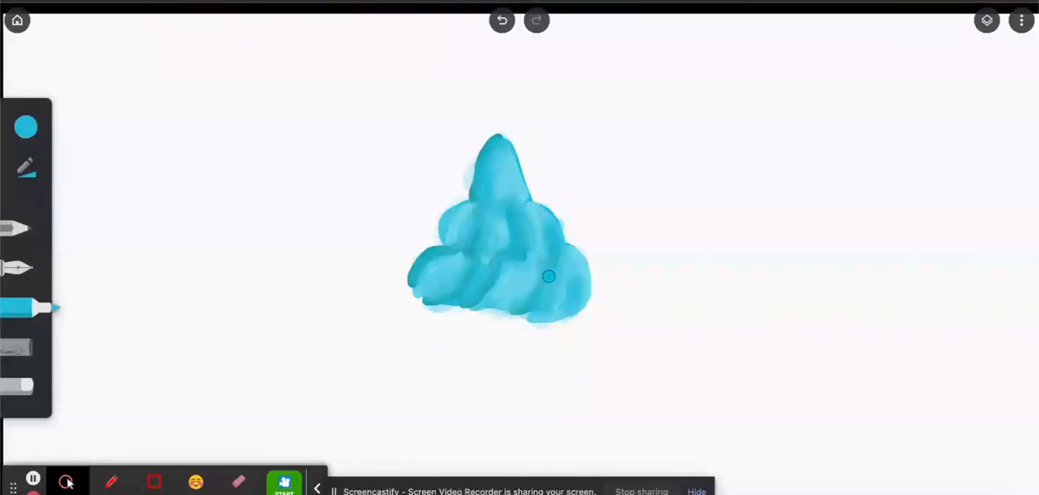
pyautogui.moveTo(415, 286)
pyautogui.mouseDown()
pyautogui.moveTo(417, 297)
pyautogui.moveTo(453, 306)
pyautogui.mouseUp()
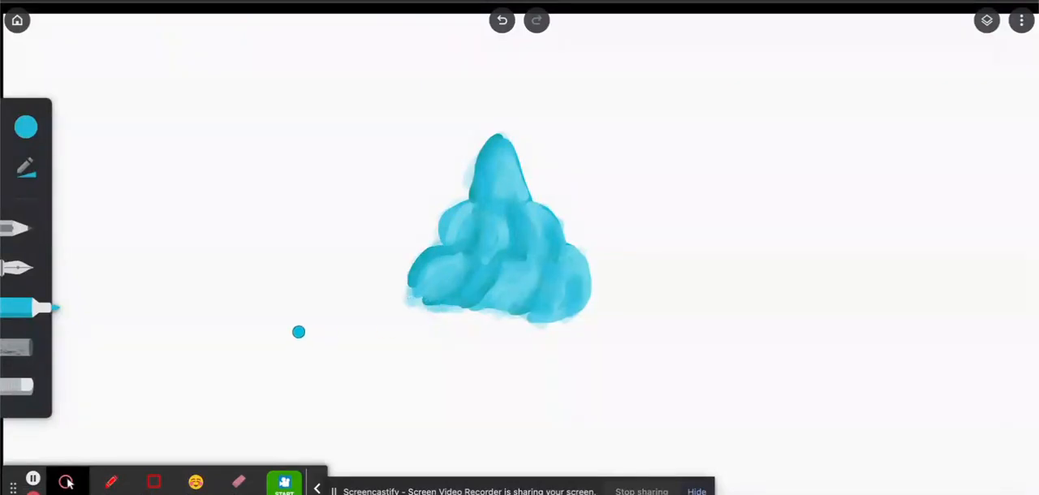
pyautogui.moveTo(297, 332); pyautogui.dragTo(328, 338)
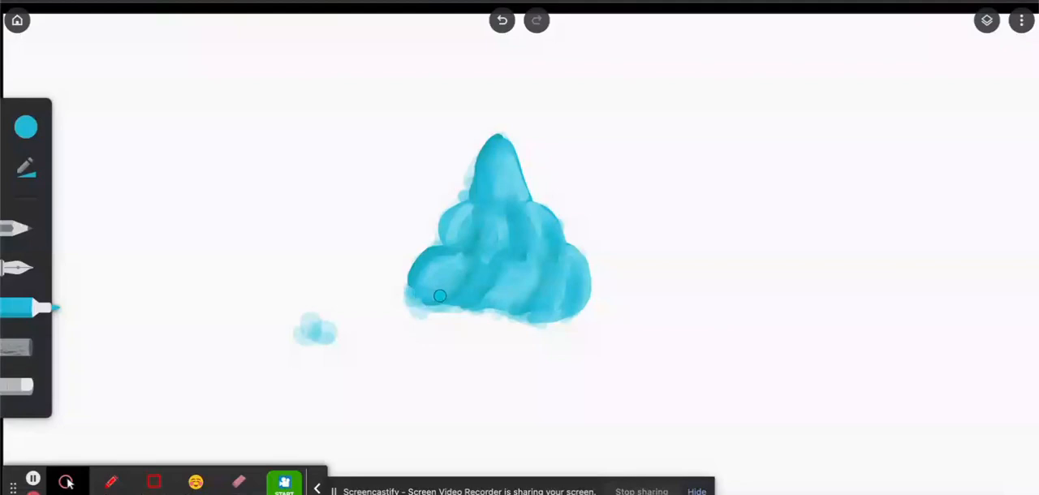
pyautogui.click(26, 127)
pyautogui.click(202, 206)
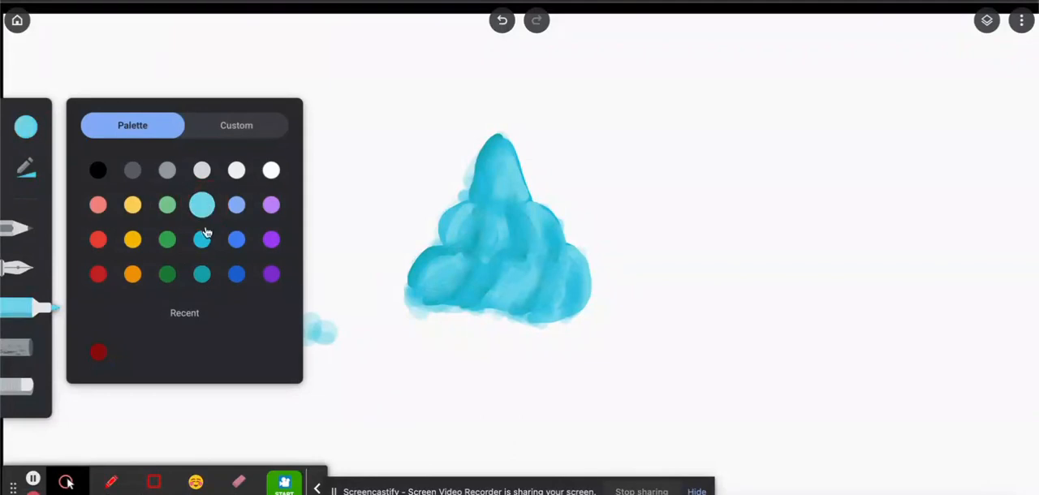
pyautogui.click(203, 275)
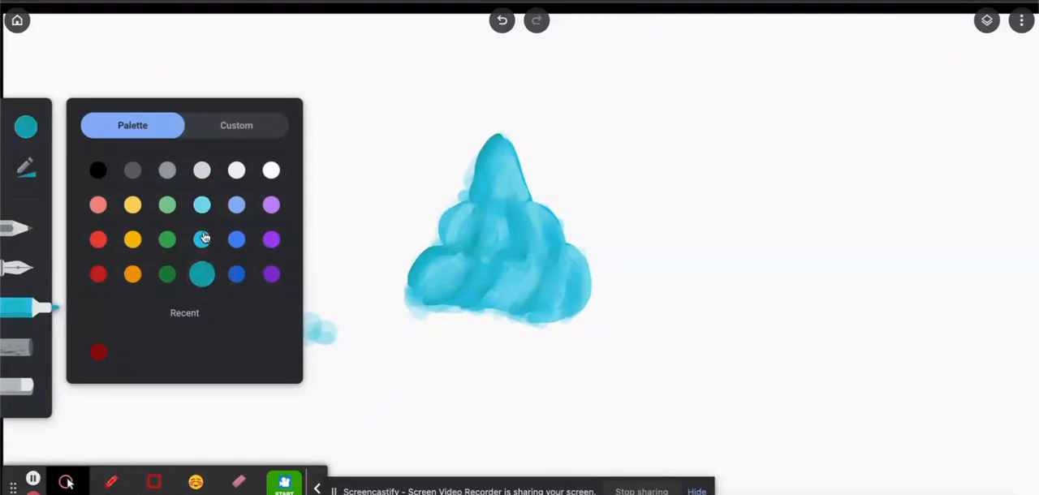
pyautogui.click(203, 239)
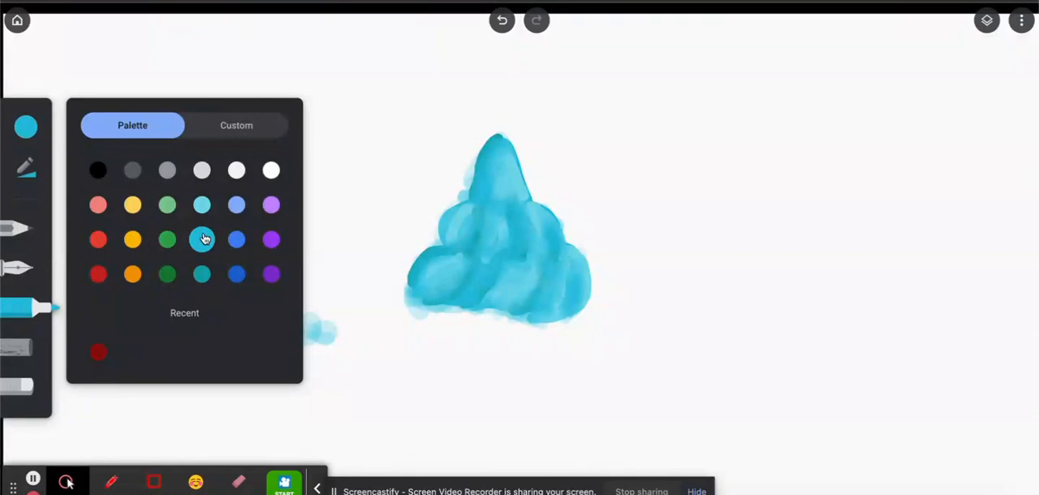
pyautogui.click(200, 211)
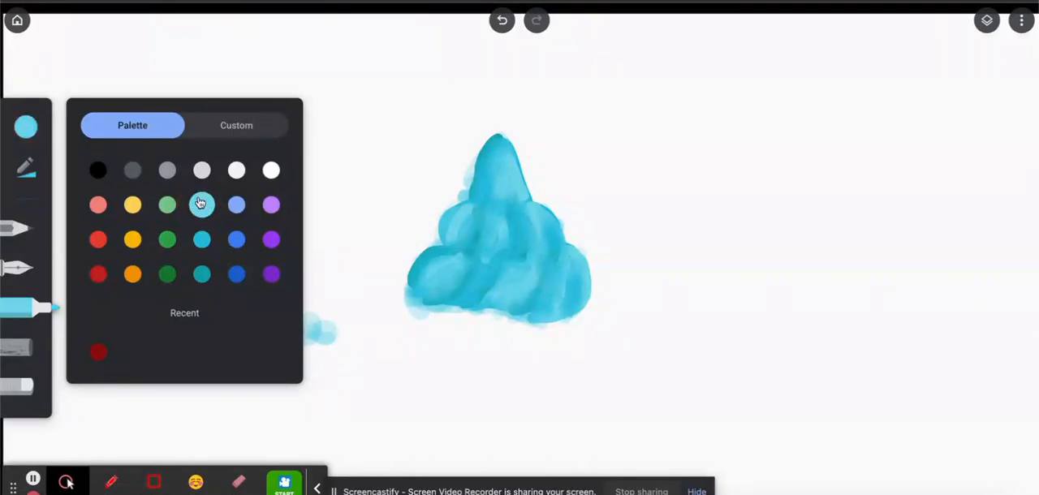
pyautogui.click(202, 276)
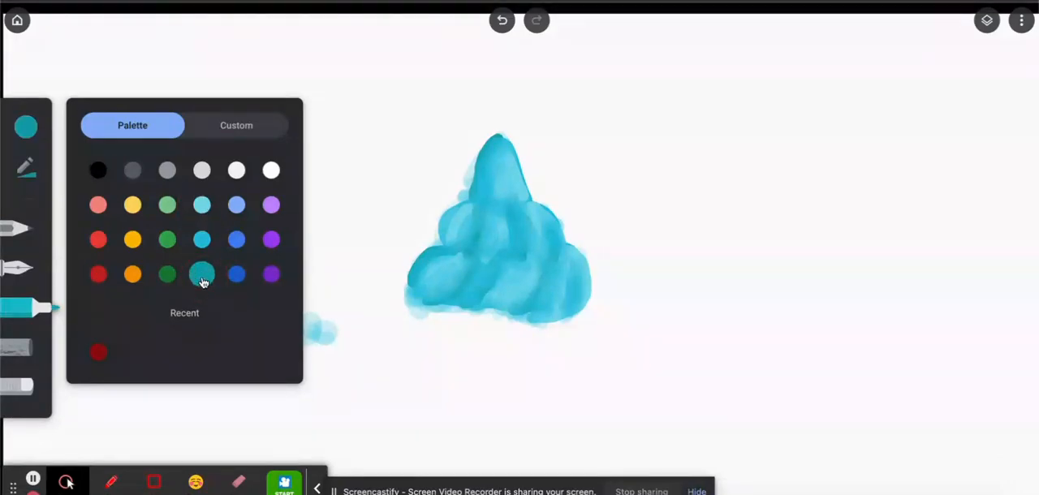
pyautogui.click(205, 205)
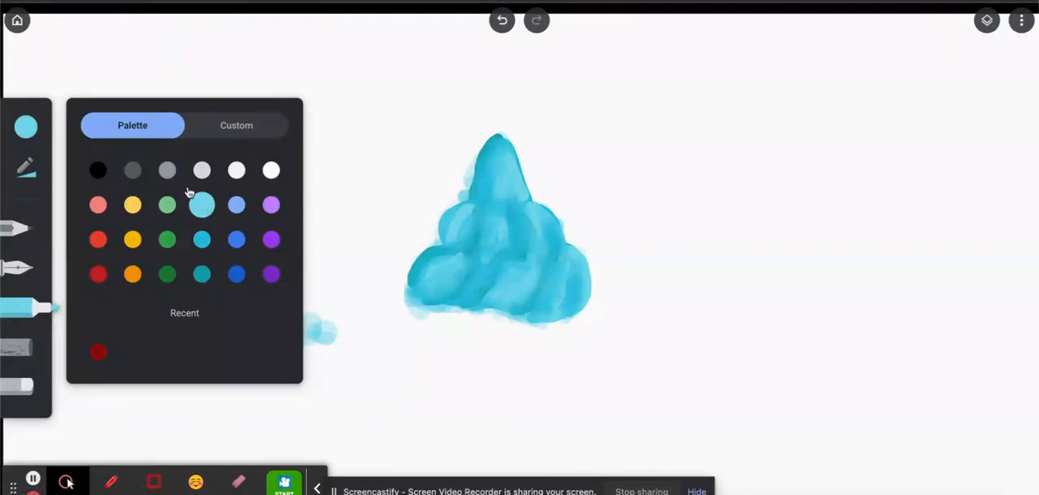
pyautogui.click(202, 242)
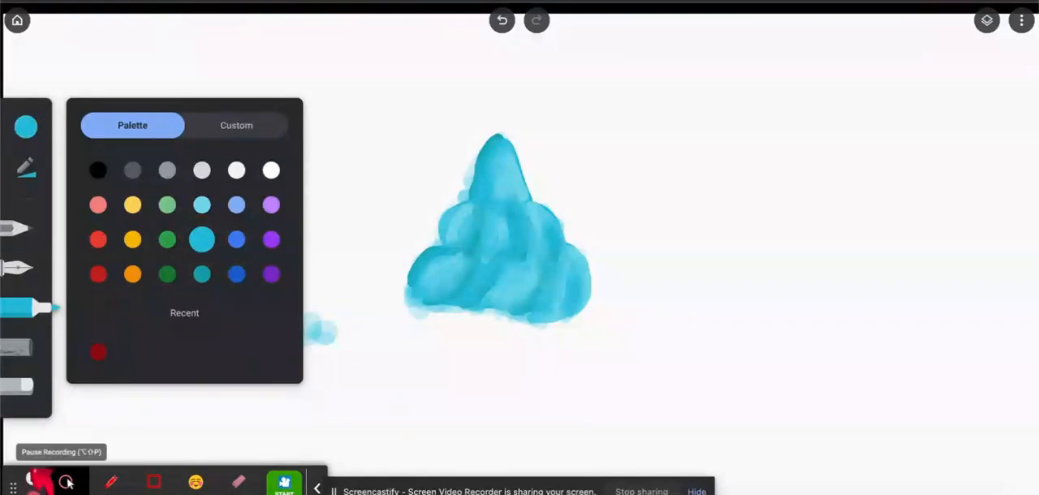
pyautogui.click(31, 481)
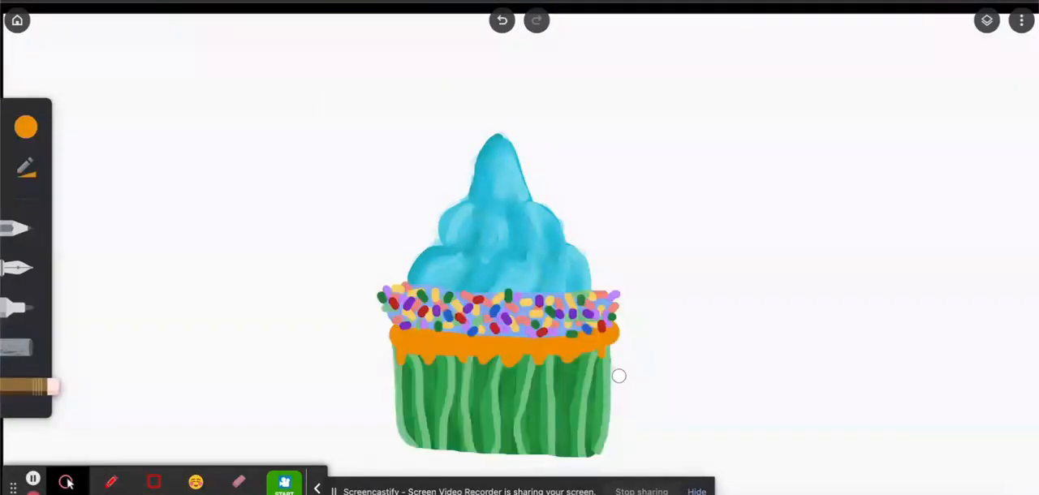
# Hide the sprinkles layer and show it again to examine how the cupcake is split into layers.
pyautogui.click(988, 20)
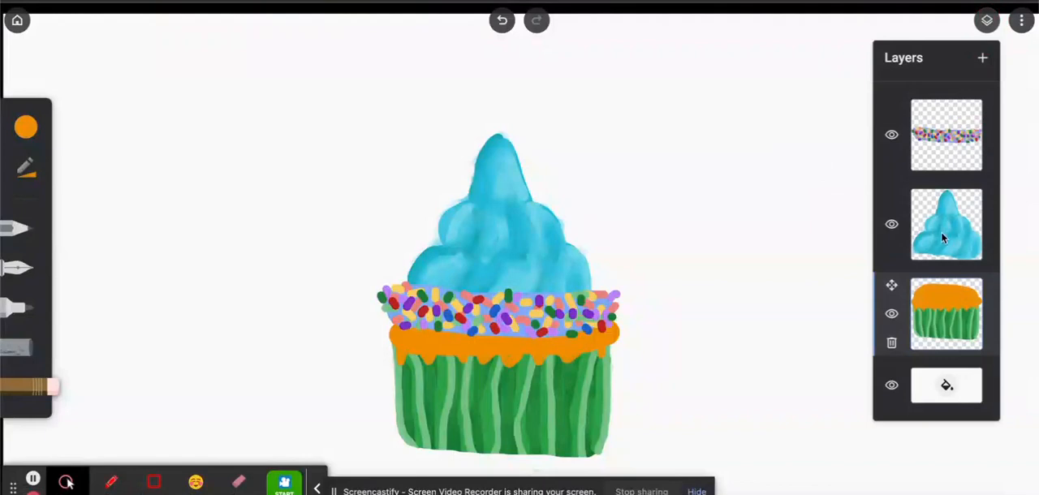
pyautogui.click(892, 136)
pyautogui.click(892, 135)
# Set the drawing colour to white, switch to the pen and open its size and opacity settings.
pyautogui.click(26, 127)
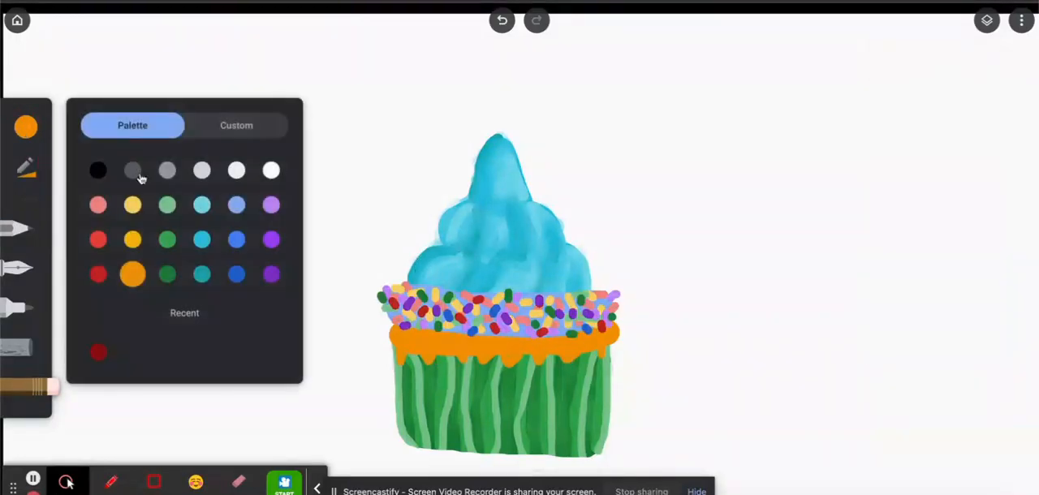
pyautogui.click(243, 210)
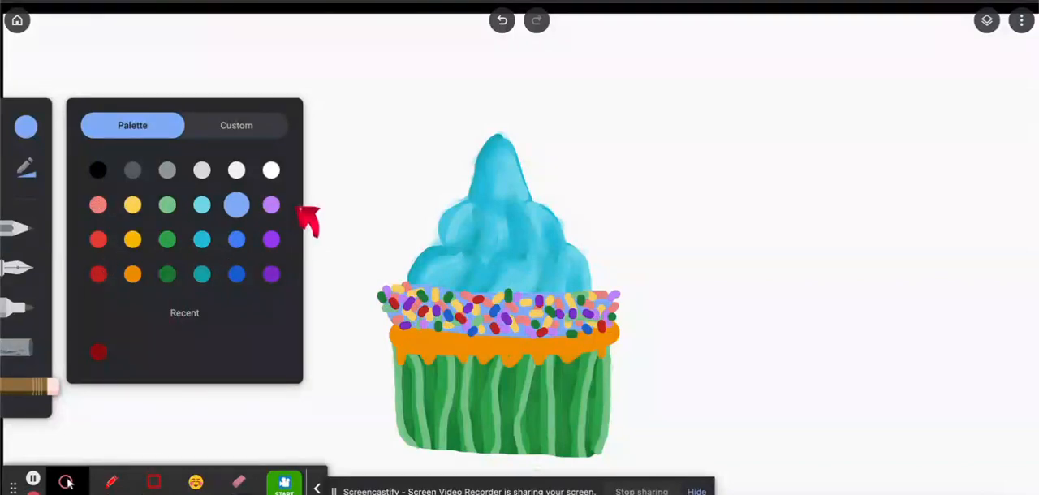
pyautogui.click(271, 169)
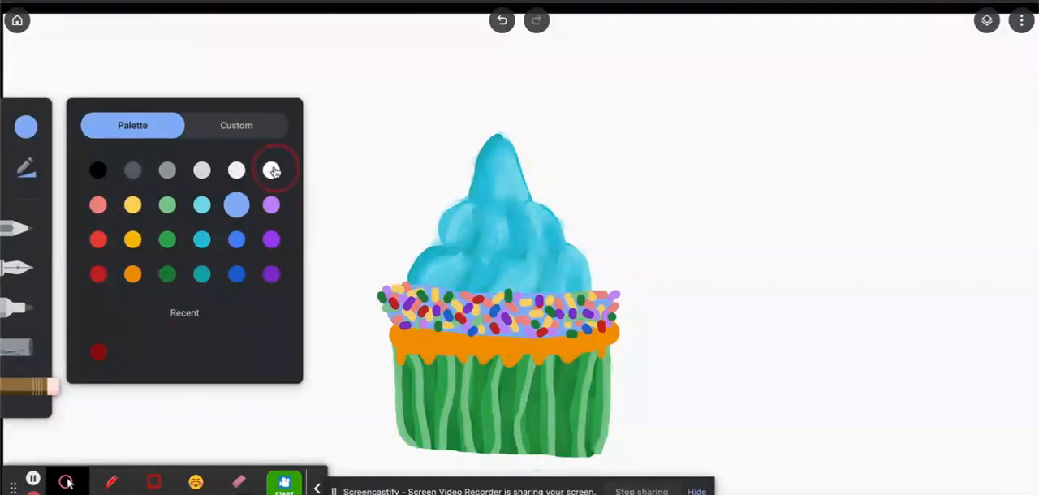
pyautogui.click(22, 268)
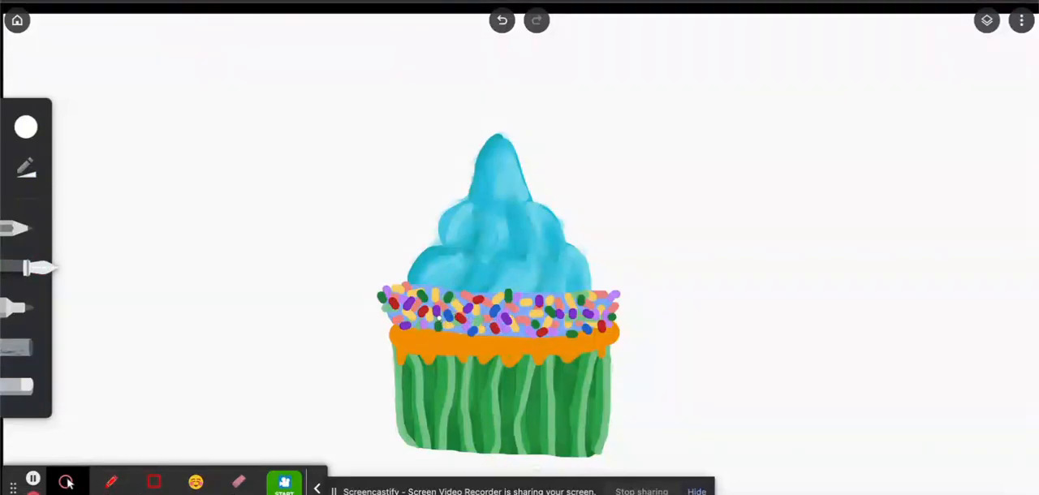
pyautogui.click(28, 168)
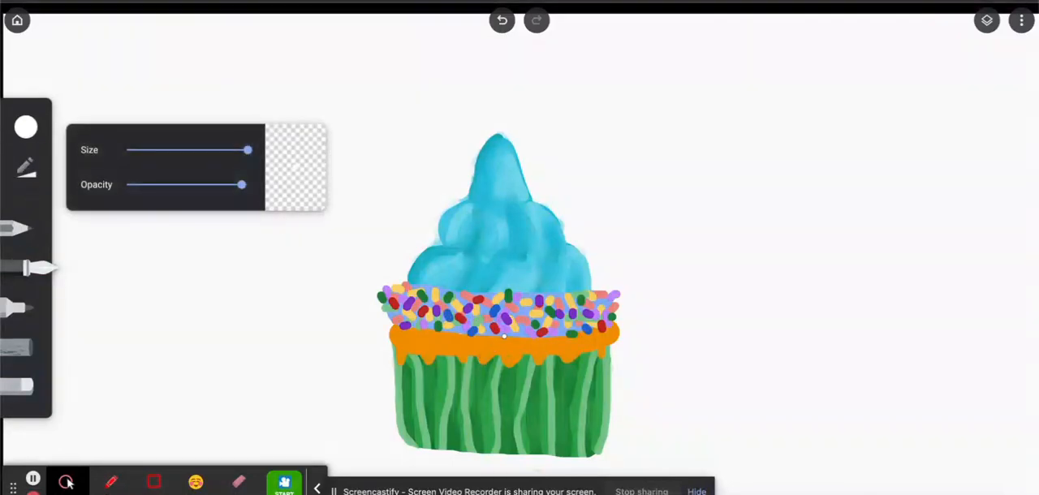
# Try a white dot near the lower edge of the sprinkles, undo it, and make the sprinkles layer active.
pyautogui.click(515, 336)
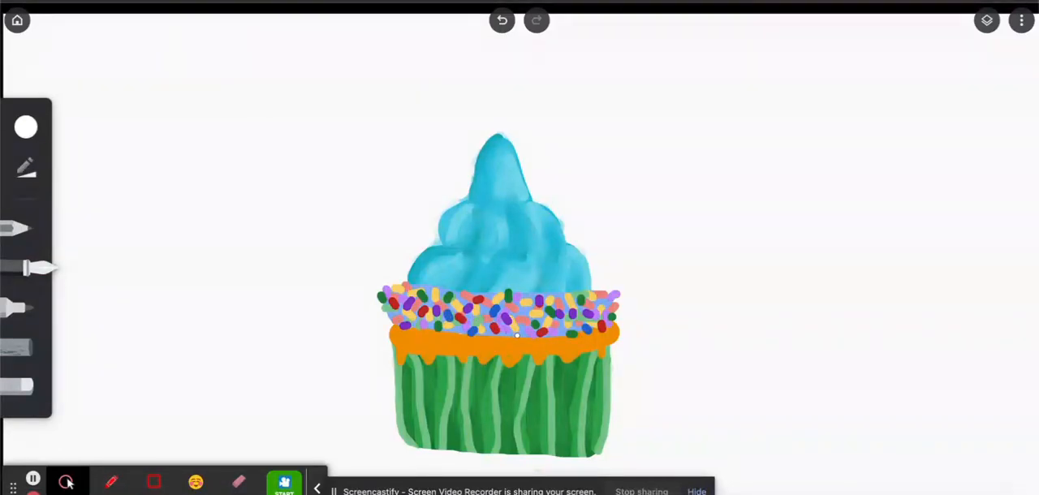
pyautogui.click(502, 20)
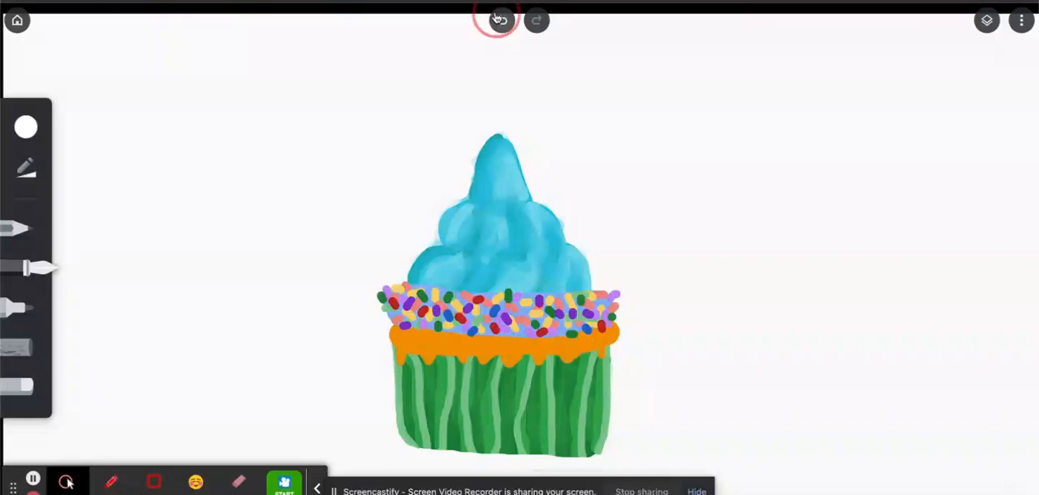
pyautogui.click(989, 22)
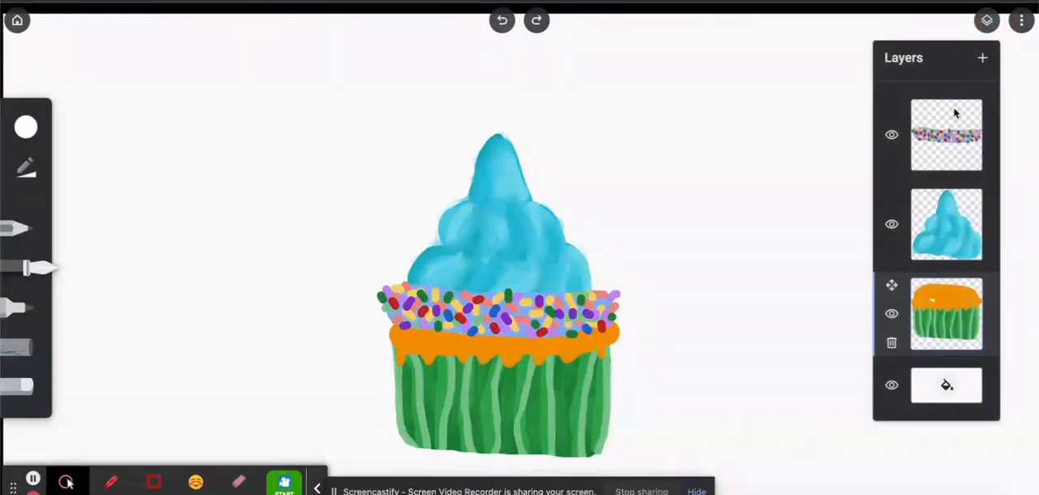
pyautogui.click(963, 151)
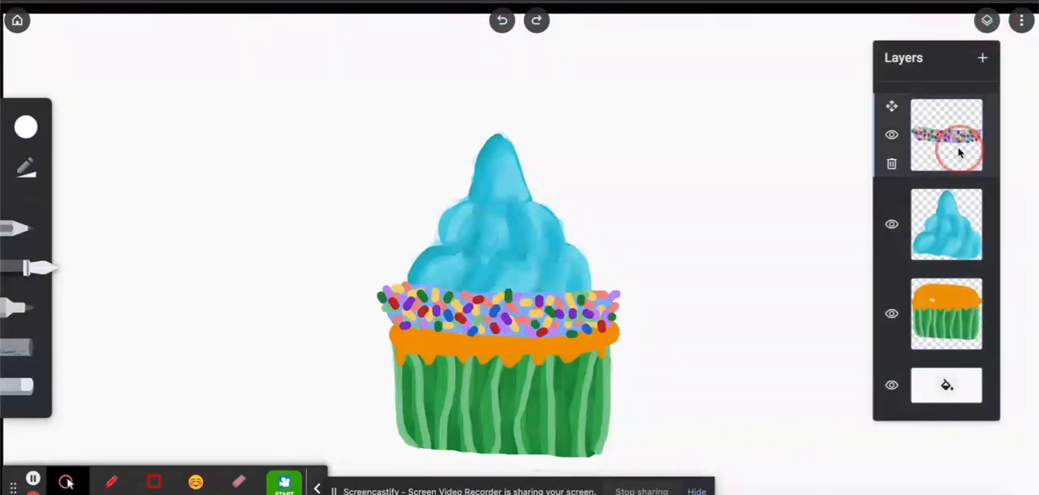
# Scatter small white pen dots across the sprinkle band on the sprinkles layer.
pyautogui.click(458, 301)
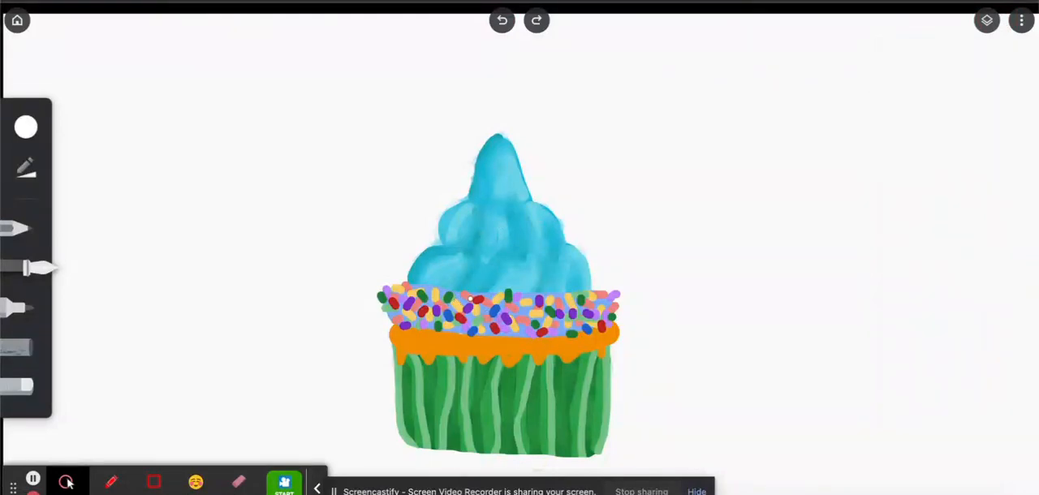
pyautogui.click(453, 298)
pyautogui.click(417, 305)
pyautogui.click(471, 317)
pyautogui.click(596, 300)
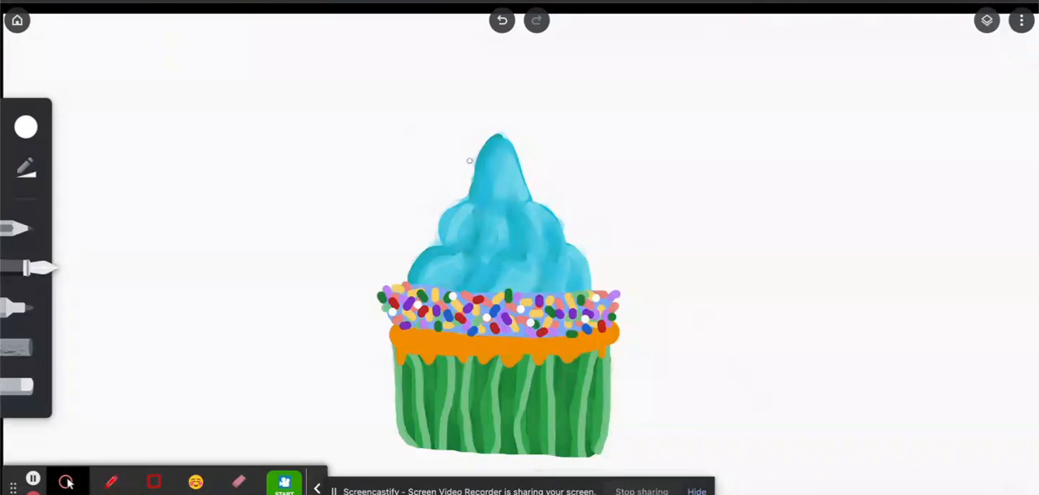
# Scatter white pen dots over the blue frosting swirl, from the peak down to the bottom tier.
pyautogui.click(508, 155)
pyautogui.click(492, 183)
pyautogui.click(527, 197)
pyautogui.click(549, 216)
pyautogui.click(454, 224)
pyautogui.click(443, 268)
pyautogui.click(454, 283)
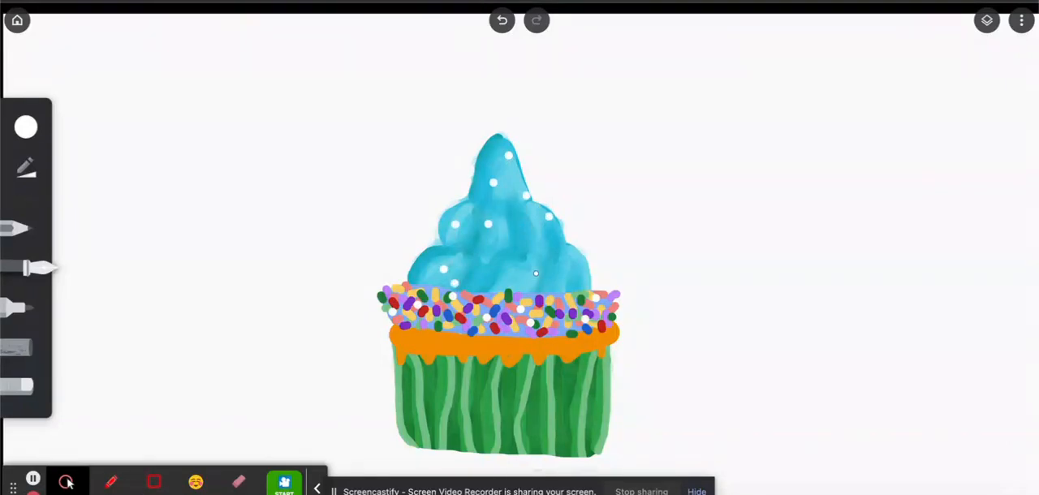
pyautogui.click(536, 273)
pyautogui.click(583, 272)
# Hide the frosting, sprinkles and cupcake base layers one by one, then show them all again to examine what each layer holds.
pyautogui.click(987, 20)
pyautogui.click(891, 226)
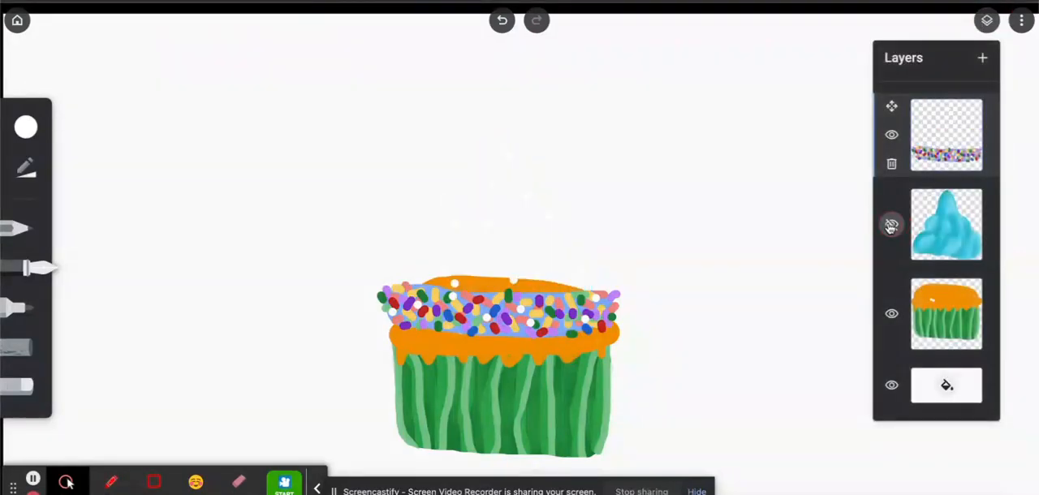
pyautogui.click(892, 137)
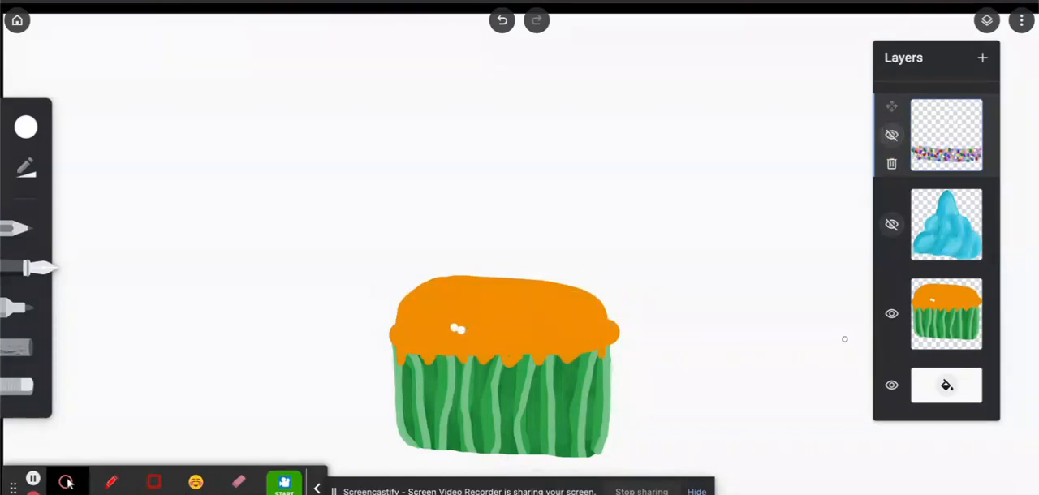
pyautogui.click(891, 316)
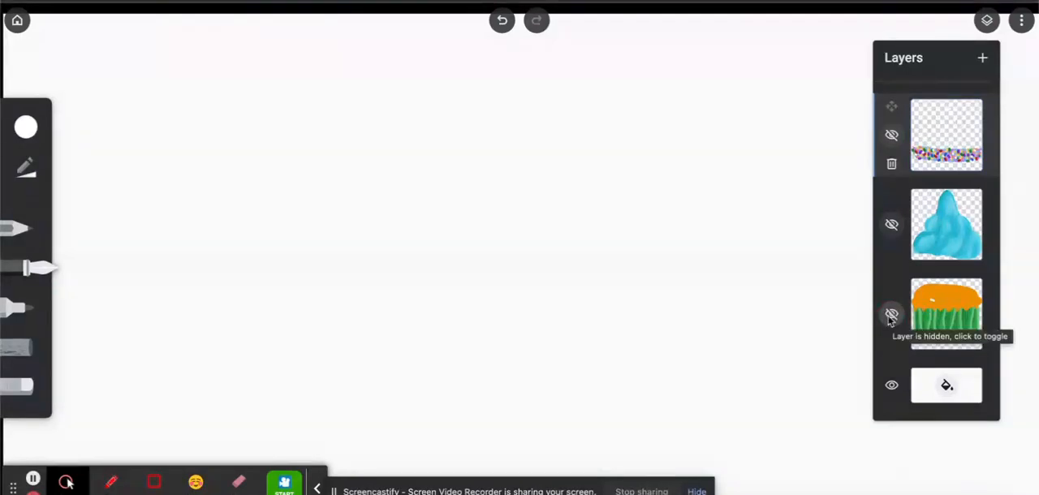
pyautogui.click(892, 227)
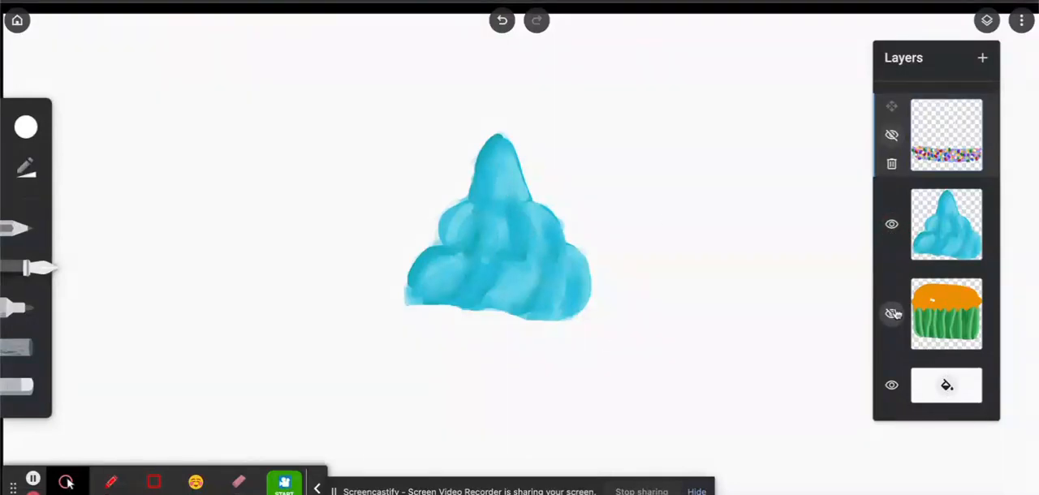
pyautogui.click(893, 315)
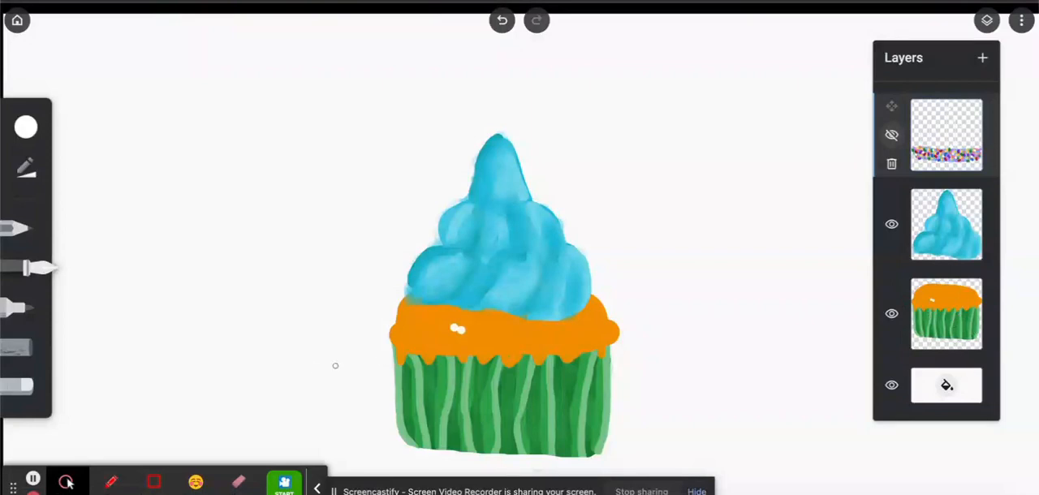
pyautogui.click(26, 127)
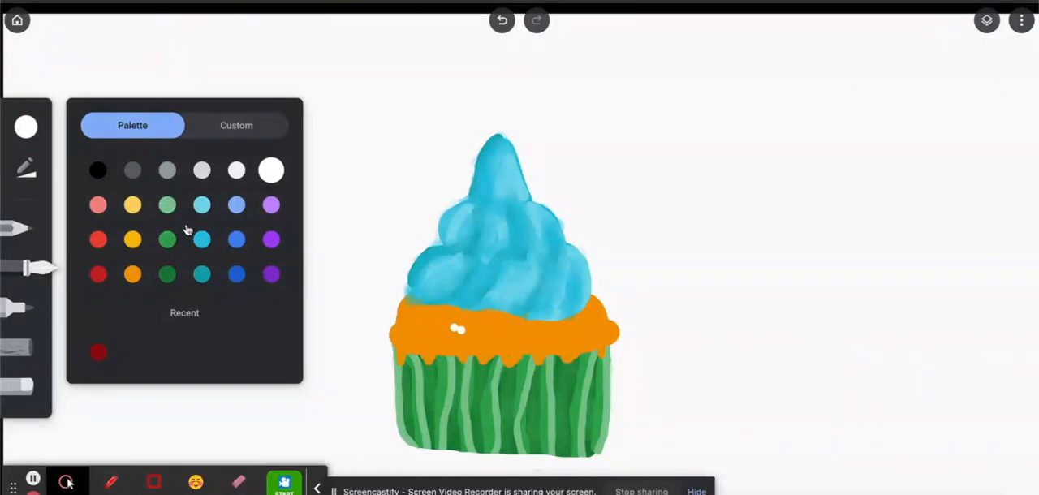
pyautogui.click(988, 20)
pyautogui.click(891, 134)
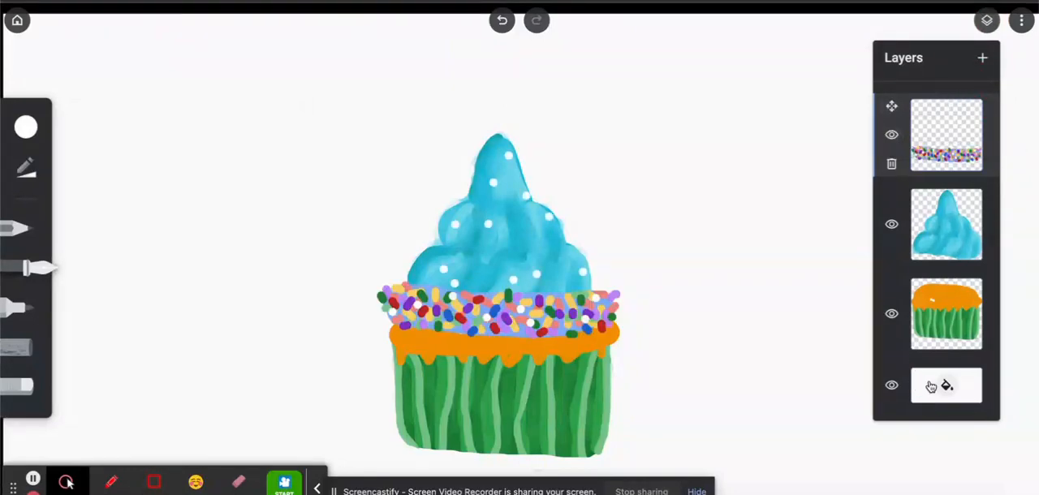
# Change the drawing's background colour to dark red.
pyautogui.click(956, 389)
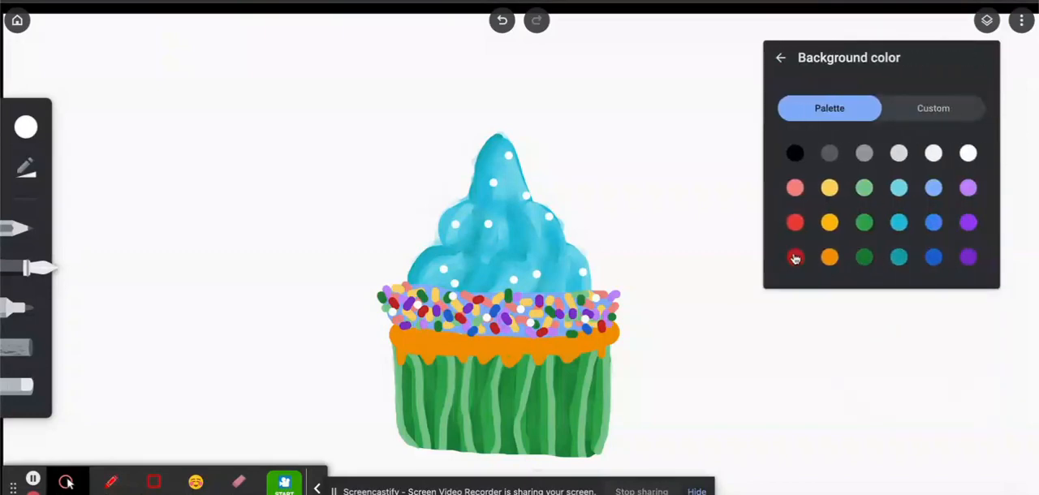
pyautogui.click(795, 258)
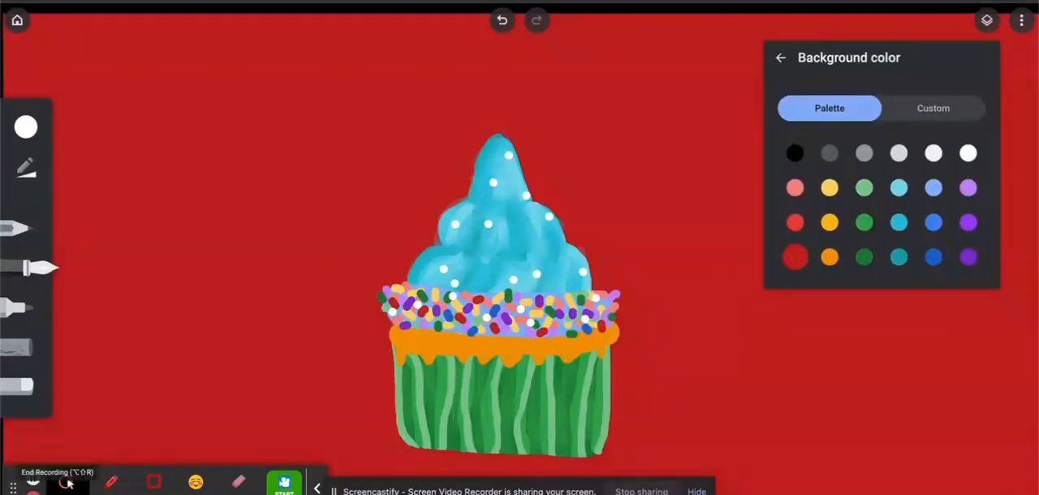